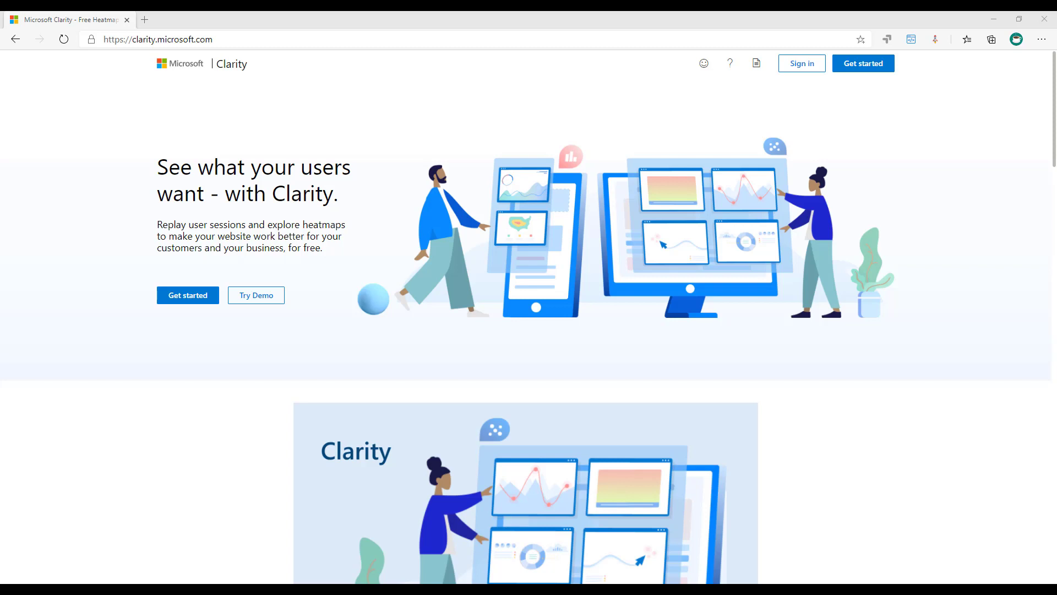
Sign up for Microsoft Clarity with a Google account to reach the New project form.
{"action": "left_click", "coordinate": [300, 34]}
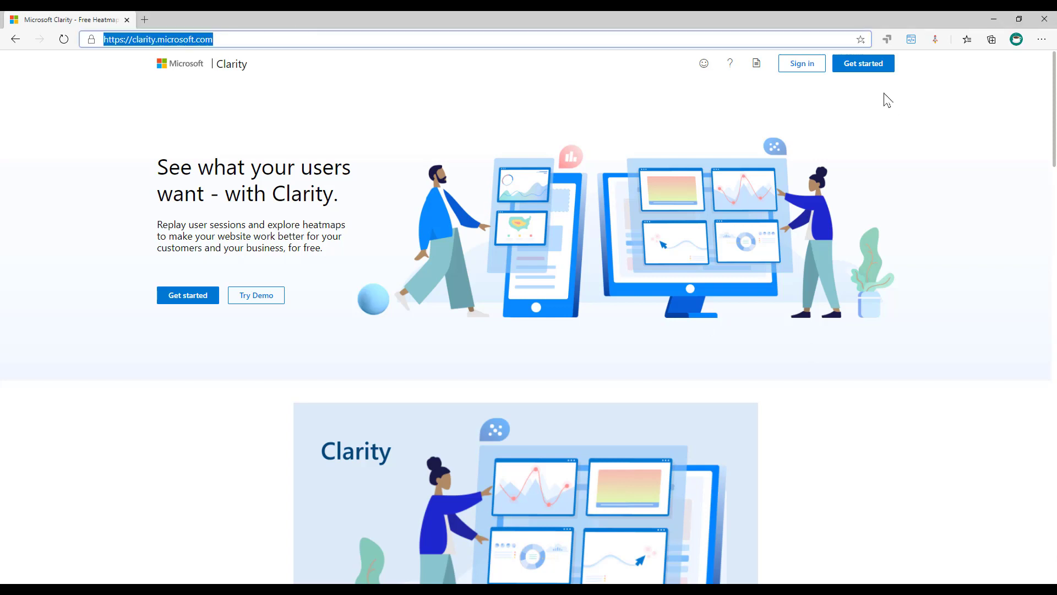
{"action": "left_click", "coordinate": [865, 66]}
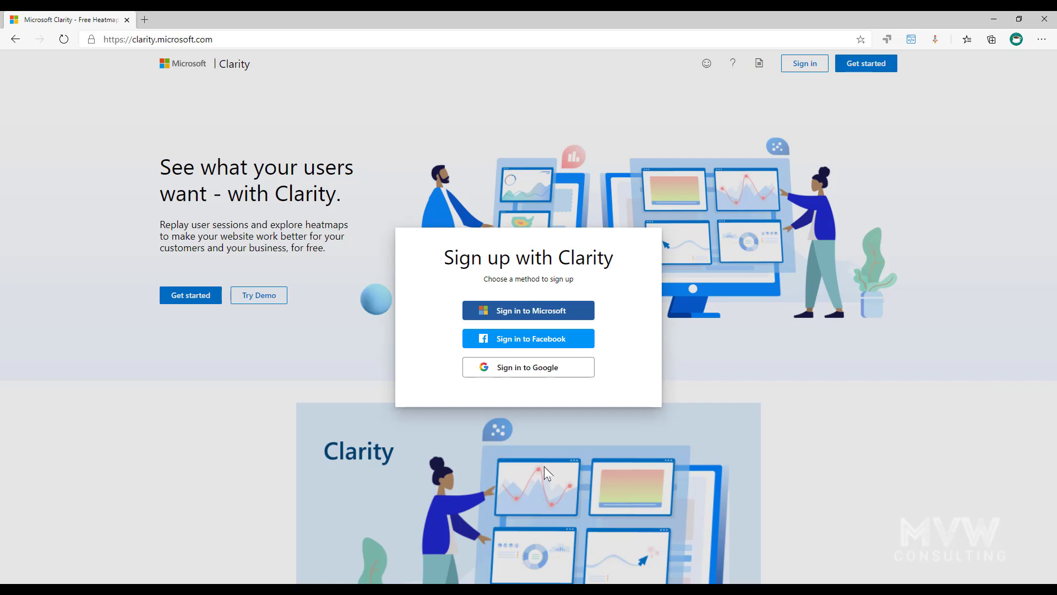
{"action": "left_click", "coordinate": [517, 376]}
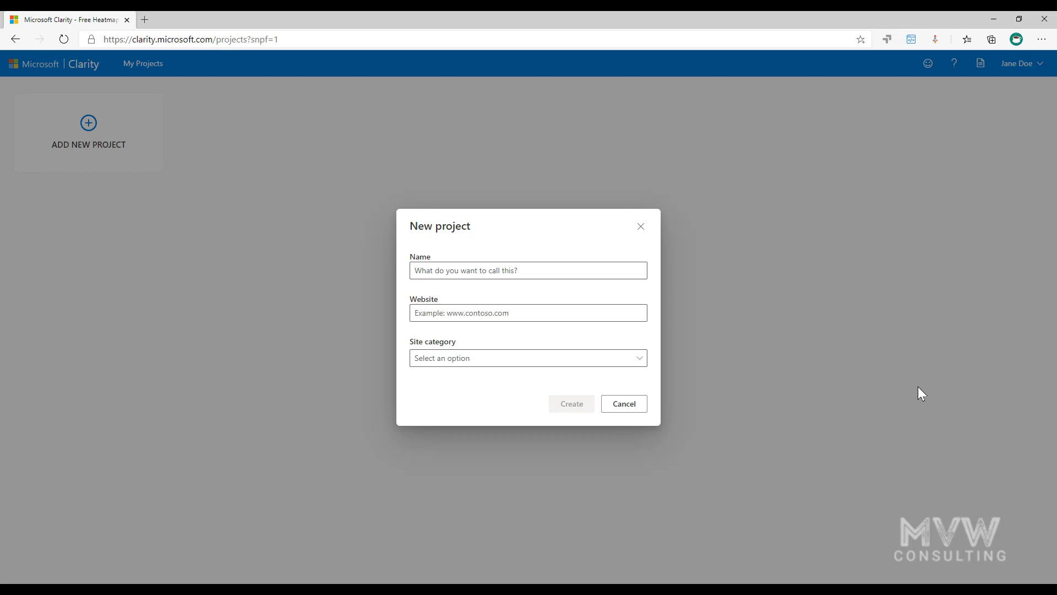
Enter name 'The UP Podcast', website 'theuppodcast.com', and site category Community.
{"action": "left_click", "coordinate": [539, 277]}
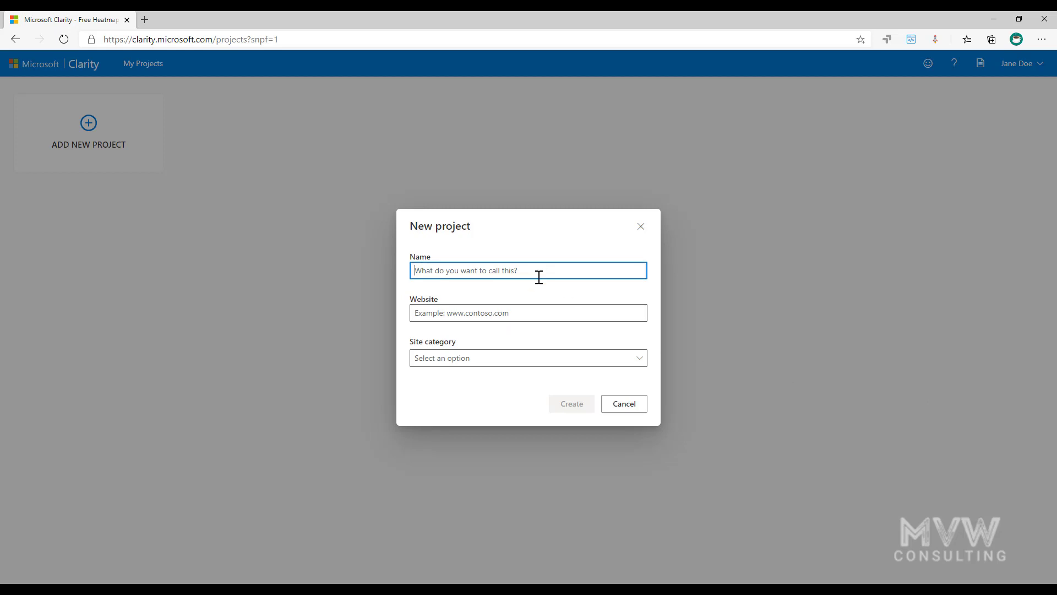
{"action": "type", "text": "The UP Podcast"}
{"action": "left_click", "coordinate": [541, 315]}
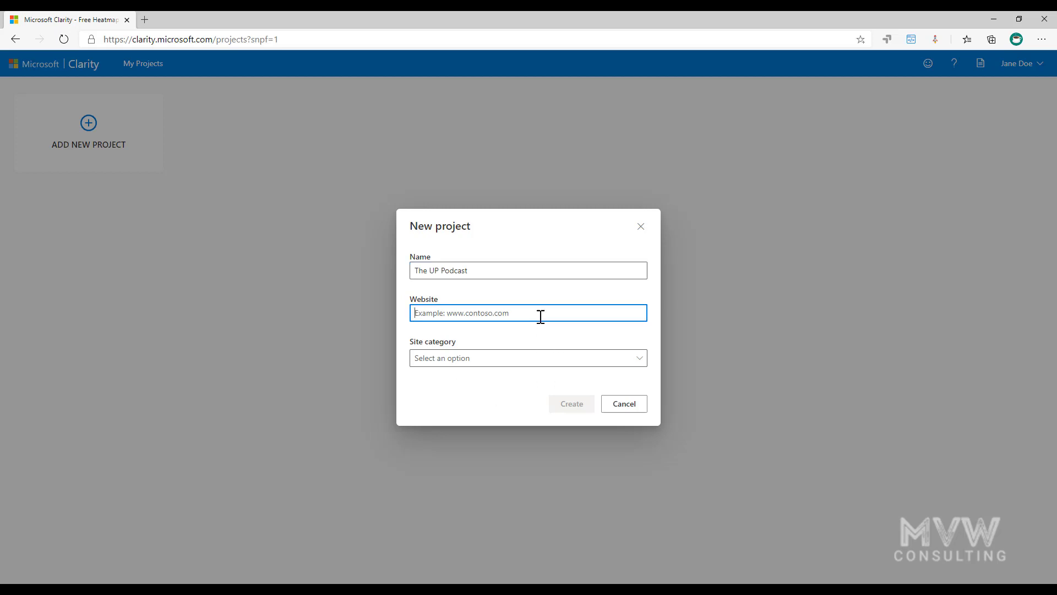
{"action": "type", "text": "theup"}
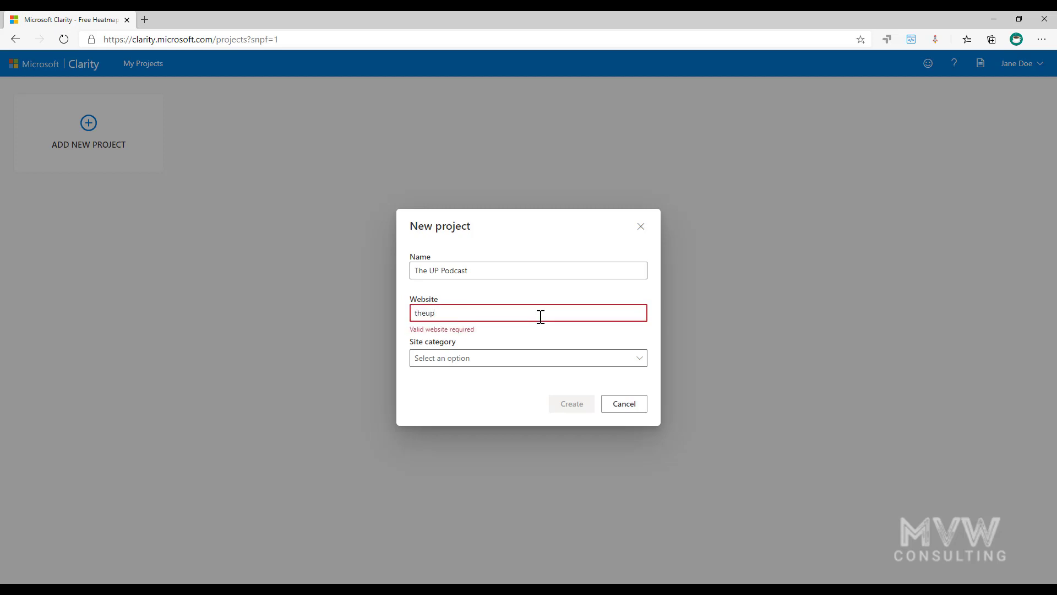
{"action": "type", "text": "podcast.com"}
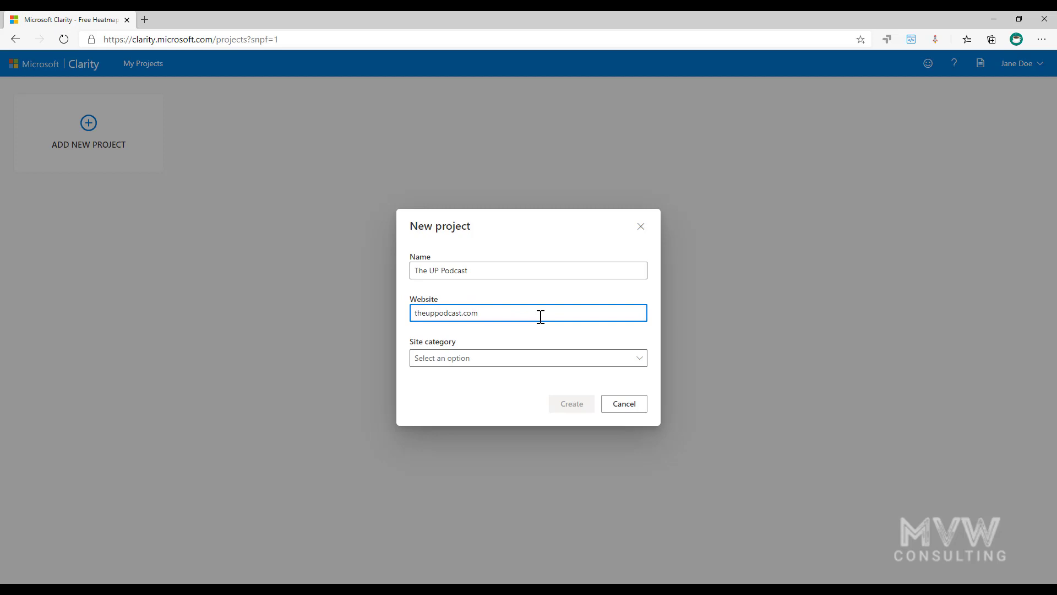
{"action": "left_click", "coordinate": [558, 357]}
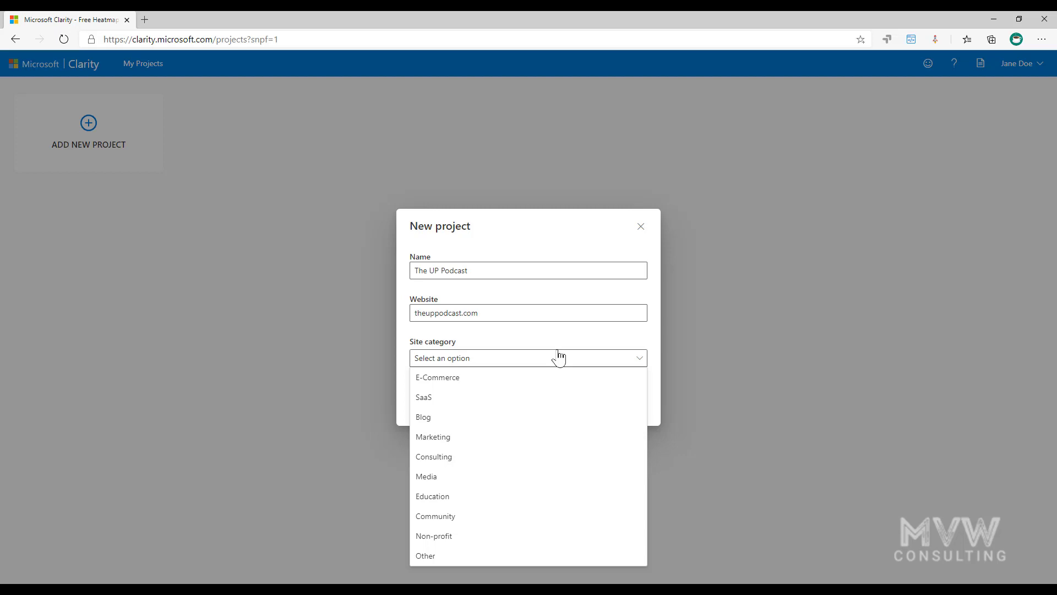
{"action": "left_click", "coordinate": [442, 521]}
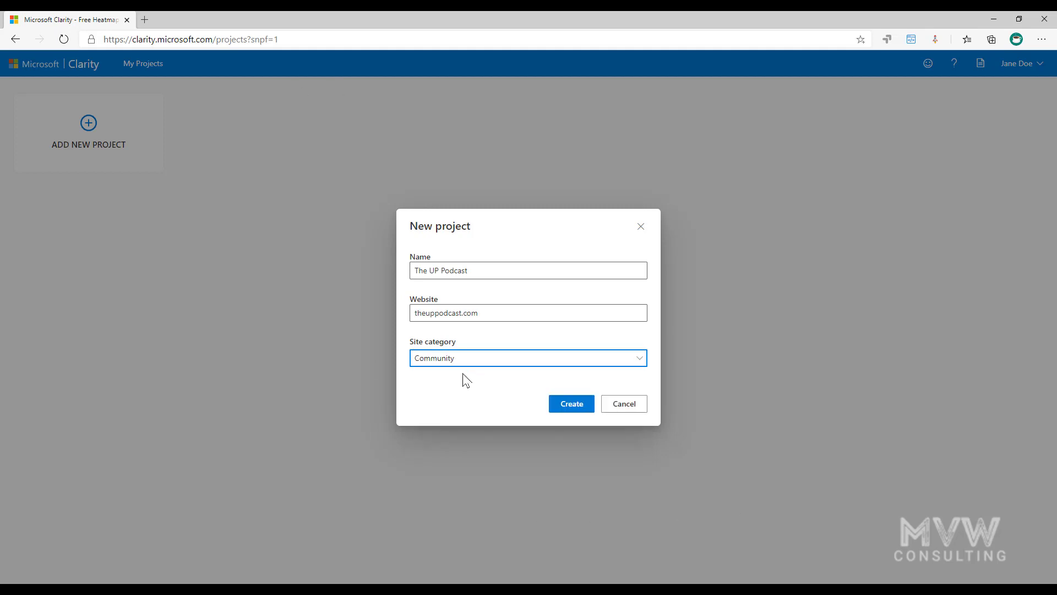
Create the project and browse its Dashboard, Recordings and Heatmaps tabs.
{"action": "left_click", "coordinate": [567, 401]}
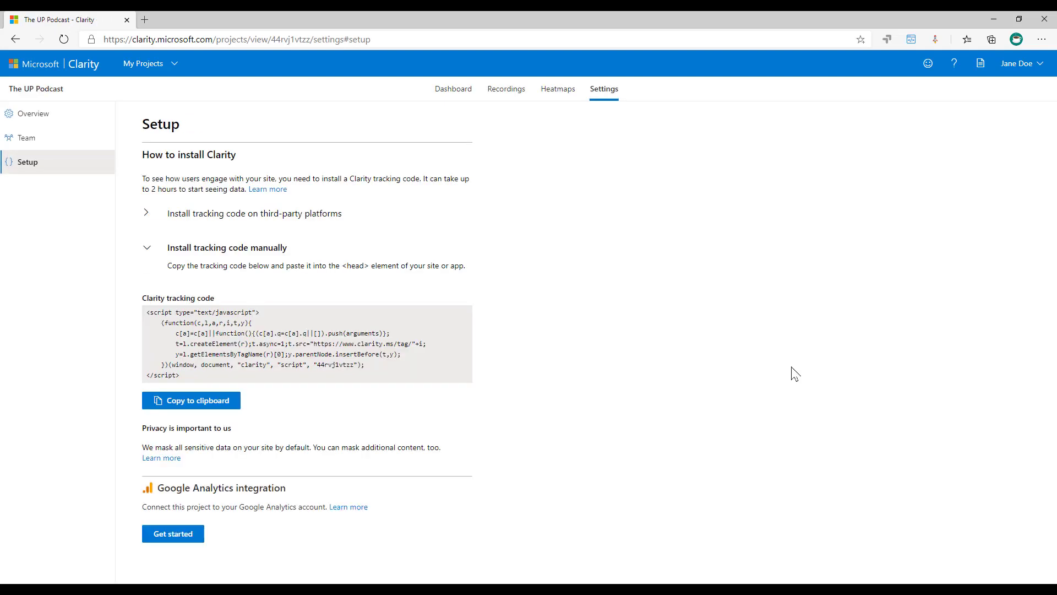
{"action": "left_click", "coordinate": [457, 95]}
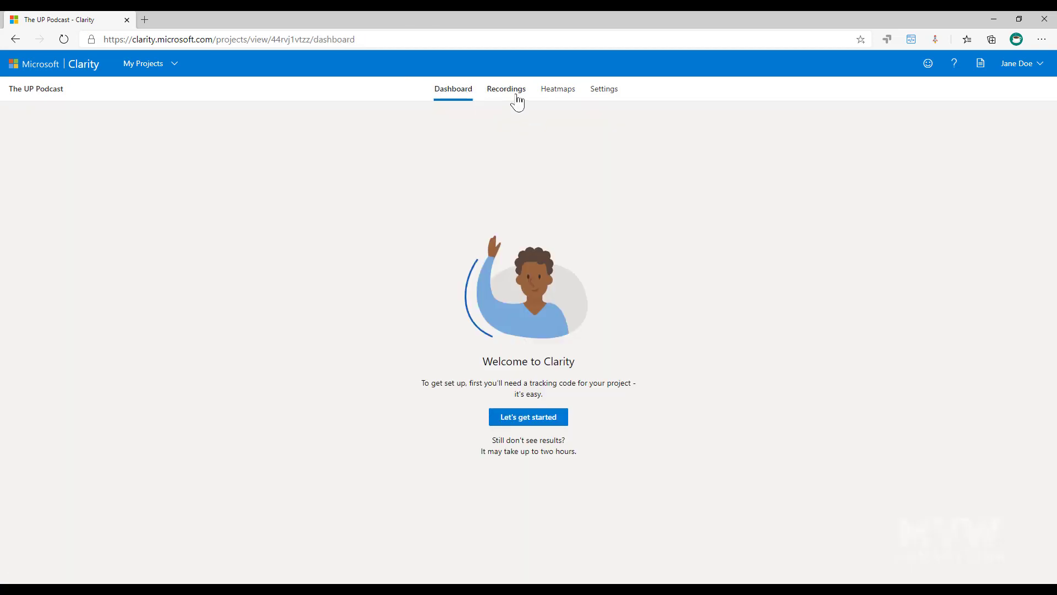
{"action": "left_click", "coordinate": [514, 99]}
{"action": "left_click", "coordinate": [440, 95]}
{"action": "left_click", "coordinate": [496, 96]}
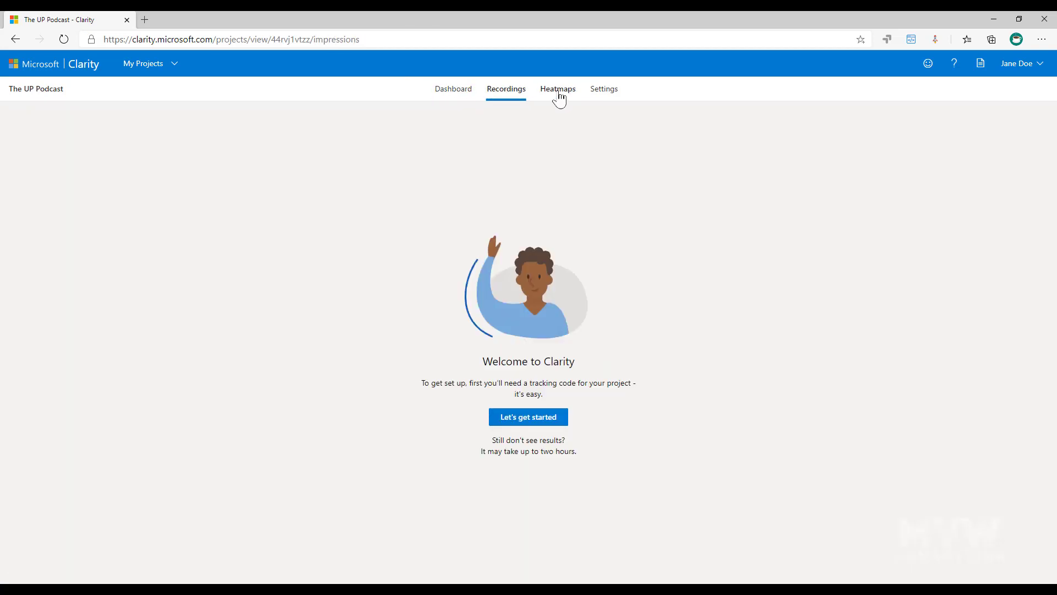
{"action": "left_click", "coordinate": [560, 96]}
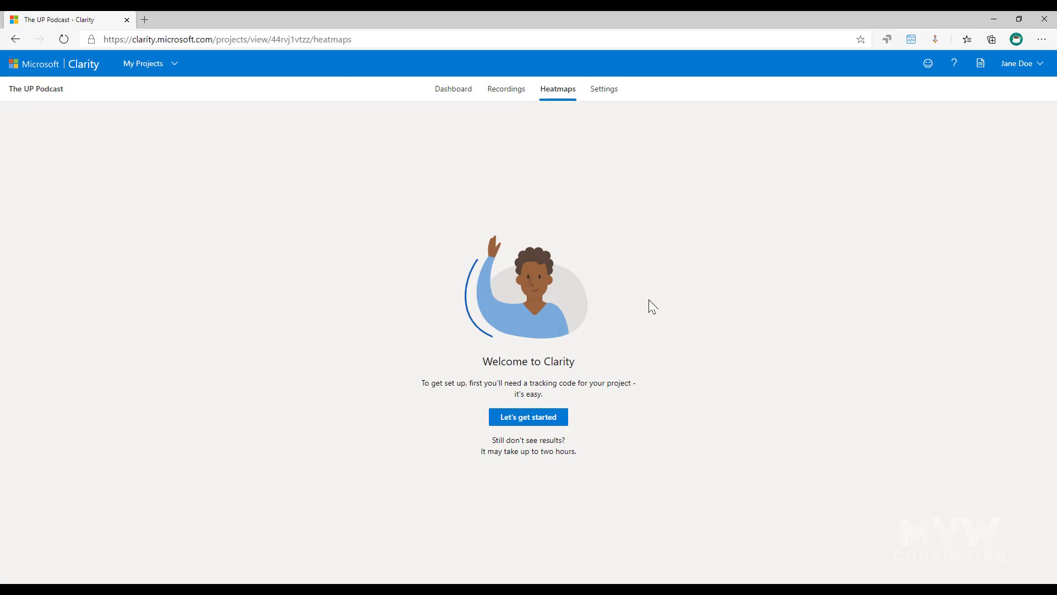
On the Setup page, highlight the tracking code and the <head> element where it belongs.
{"action": "left_click", "coordinate": [618, 99]}
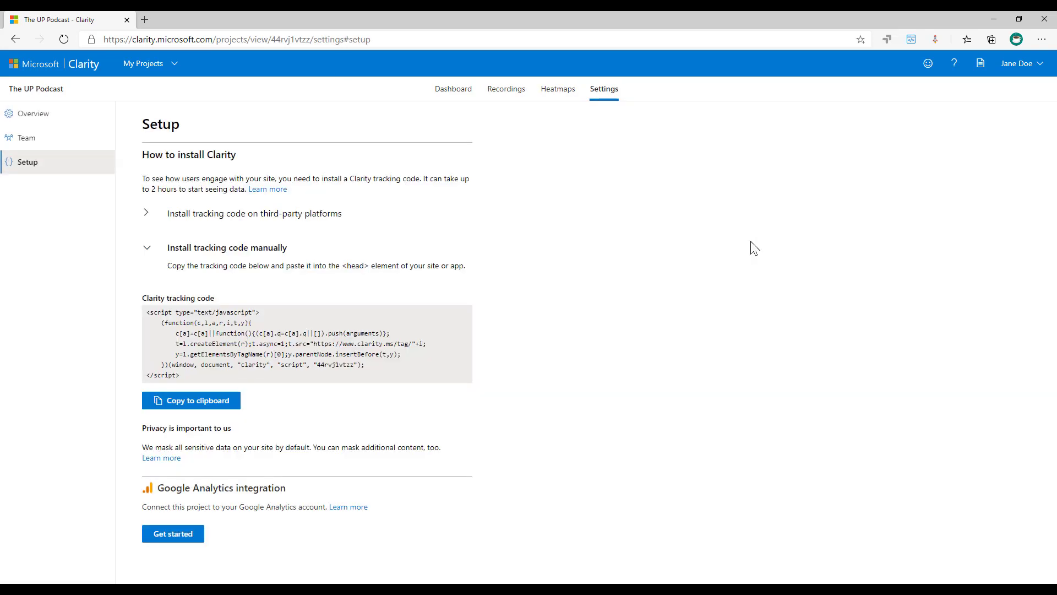
{"action": "left_click_drag", "start_coordinate": [197, 375], "coordinate": [153, 307]}
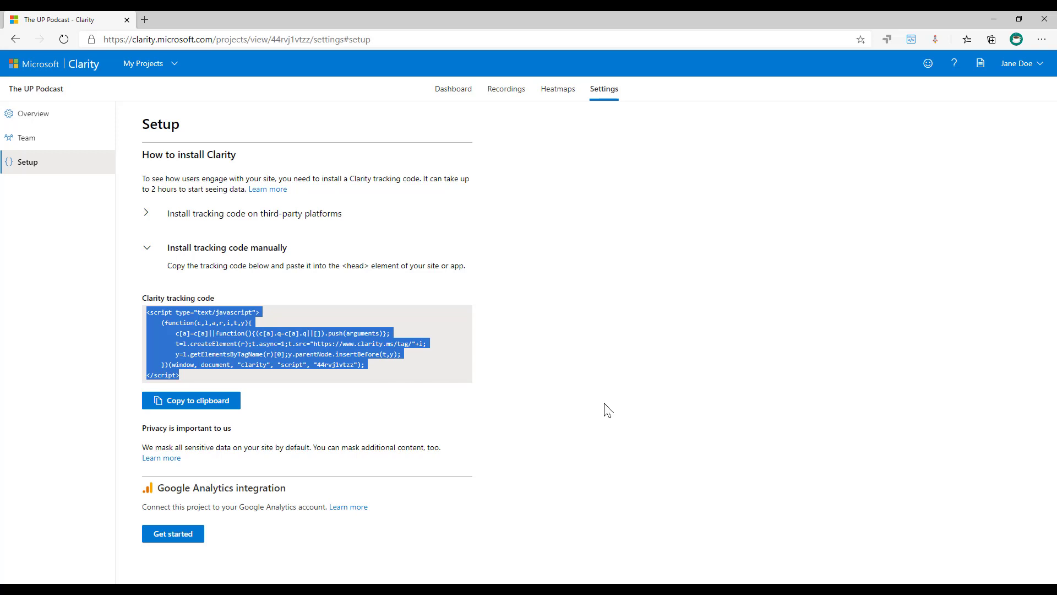
{"action": "left_click", "coordinate": [286, 265]}
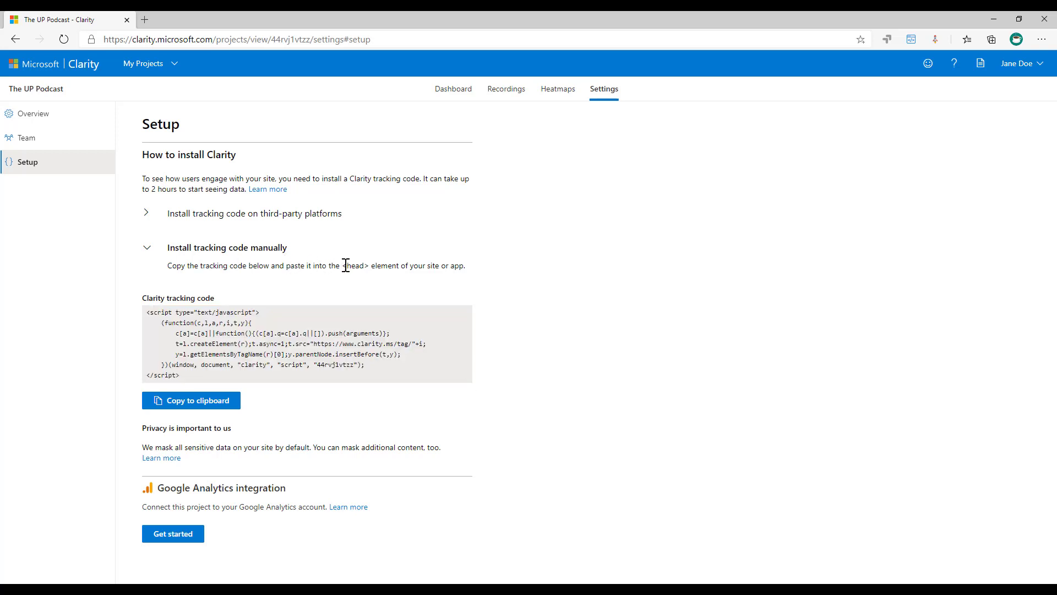
{"action": "left_click_drag", "start_coordinate": [343, 265], "coordinate": [370, 264]}
Expand the third-party platform install options and select the full tracking code.
{"action": "left_click", "coordinate": [145, 214]}
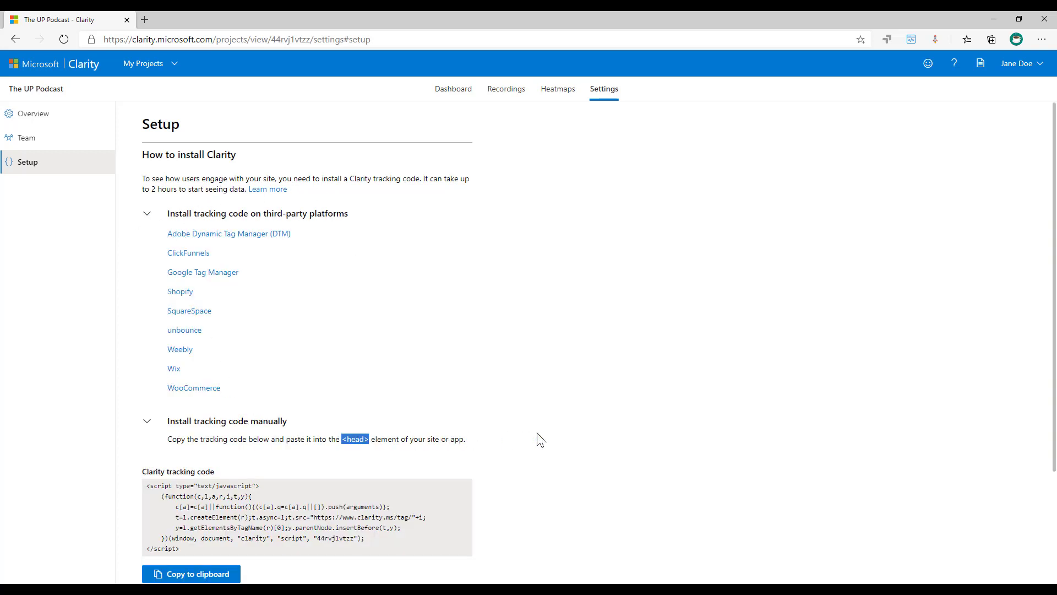
{"action": "scroll", "coordinate": [534, 439], "scroll_direction": "down", "scroll_amount": 2}
{"action": "left_click_drag", "start_coordinate": [182, 477], "coordinate": [140, 413]}
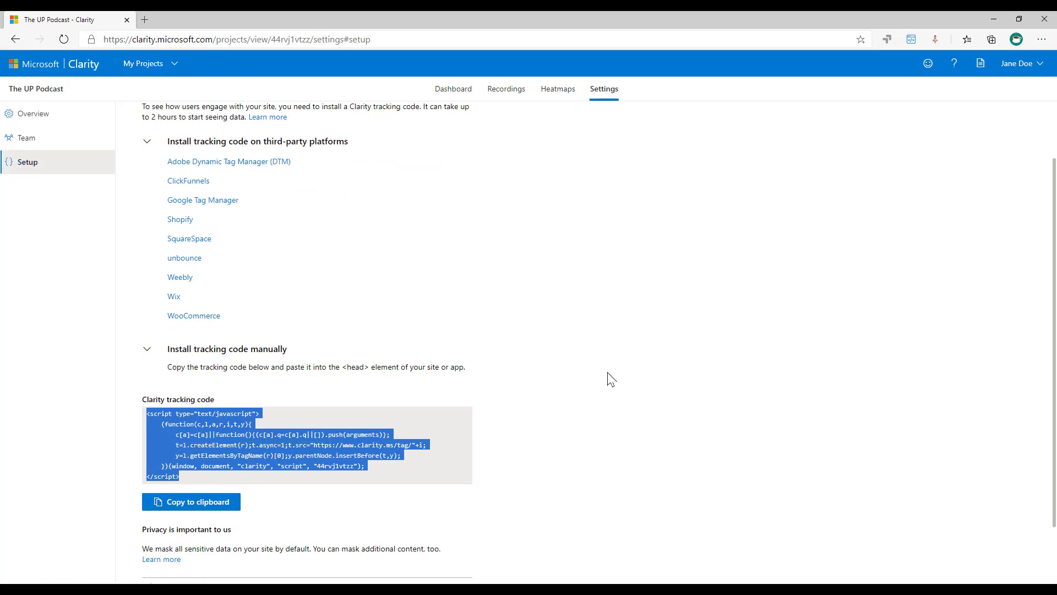
{"action": "scroll", "coordinate": [610, 379], "scroll_direction": "up", "scroll_amount": 2}
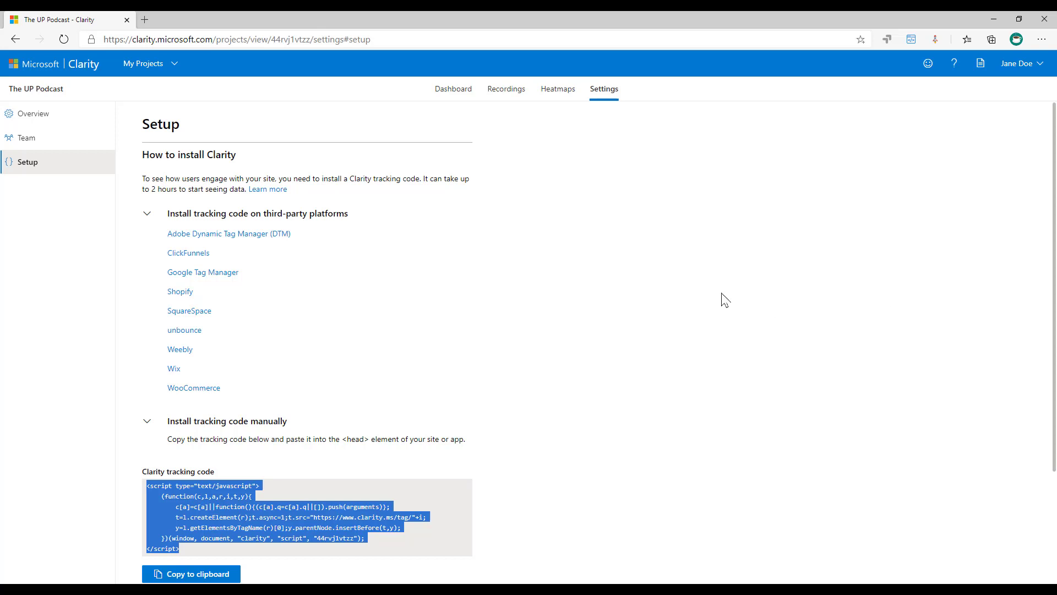
Review the Google Tag Manager install instructions, then copy the tracking code to the clipboard.
{"action": "left_click", "coordinate": [210, 275]}
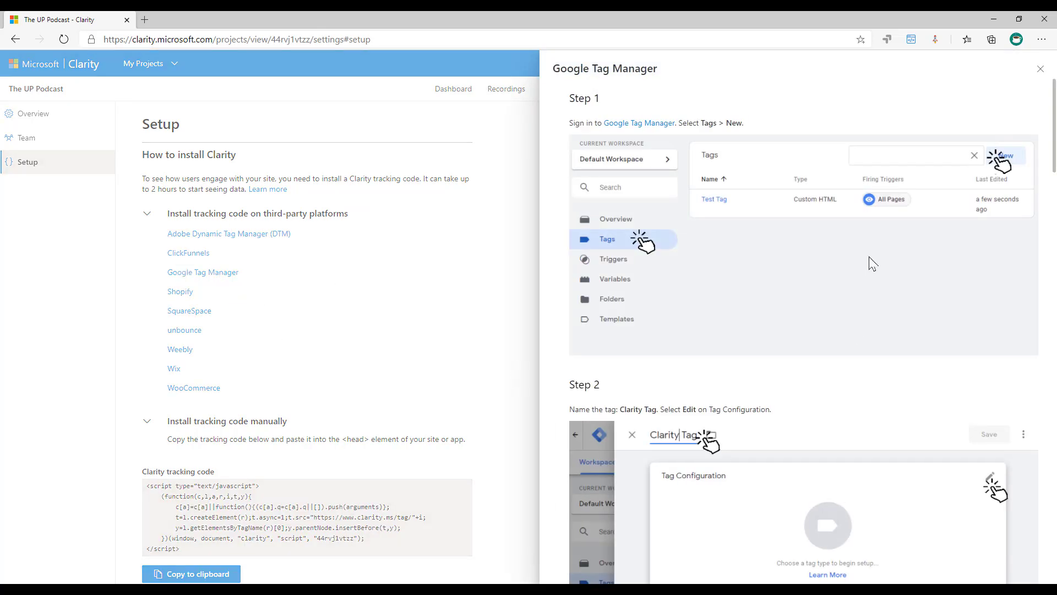
{"action": "scroll", "coordinate": [872, 263], "scroll_direction": "down", "scroll_amount": 6}
{"action": "scroll", "coordinate": [872, 263], "scroll_direction": "down", "scroll_amount": 20}
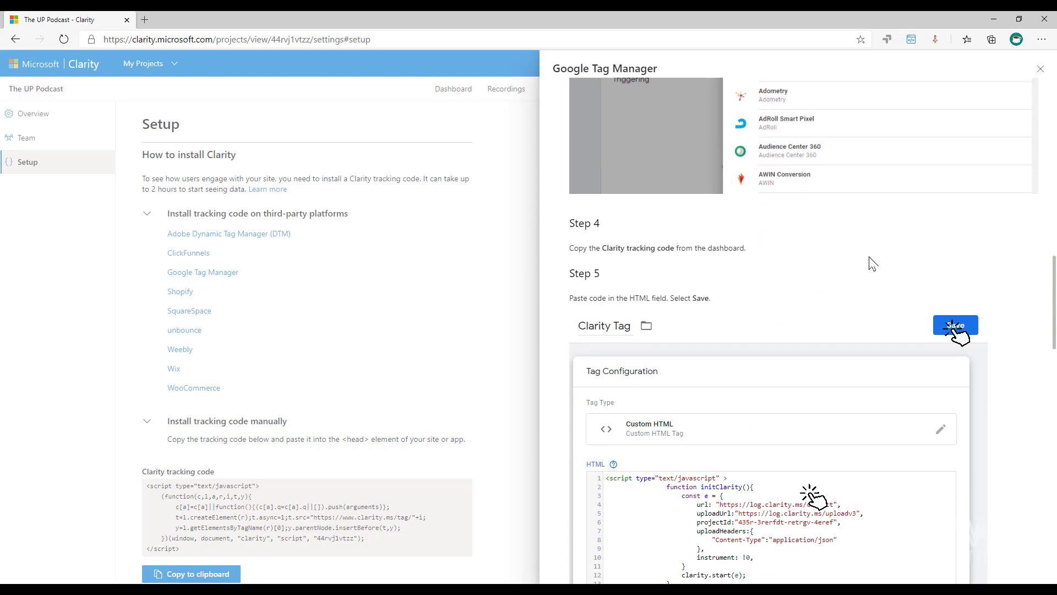
{"action": "scroll", "coordinate": [871, 263], "scroll_direction": "down", "scroll_amount": 12}
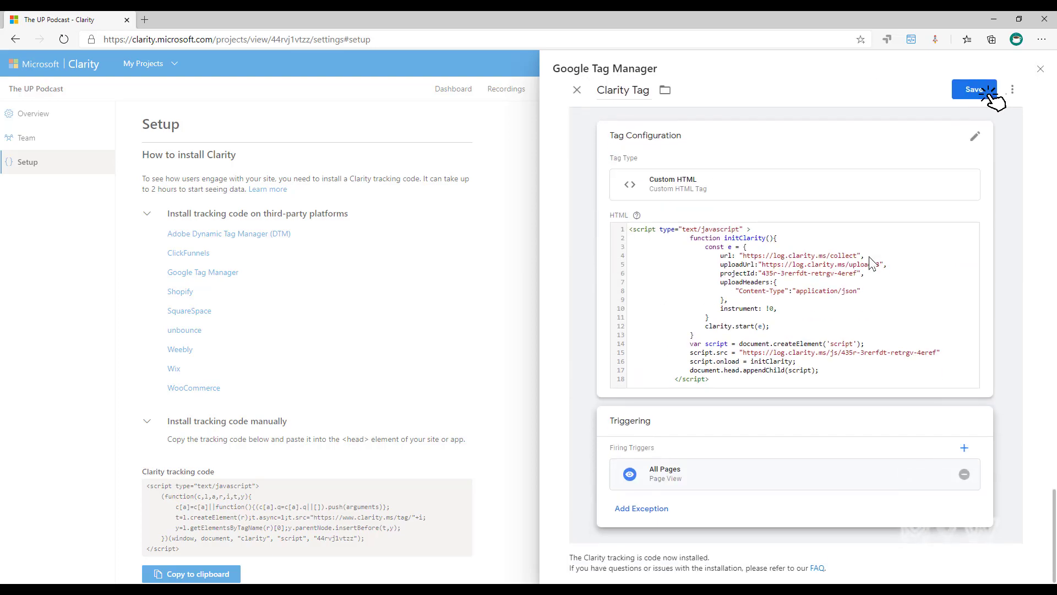
{"action": "scroll", "coordinate": [871, 263], "scroll_direction": "up", "scroll_amount": 20}
{"action": "scroll", "coordinate": [872, 263], "scroll_direction": "up", "scroll_amount": 12}
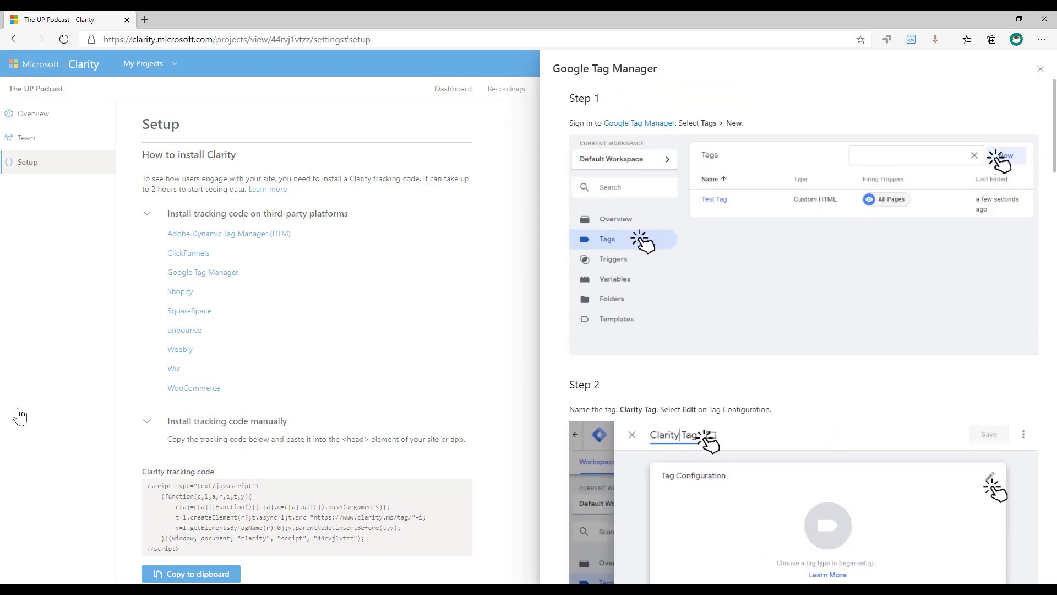
{"action": "left_click", "coordinate": [130, 524]}
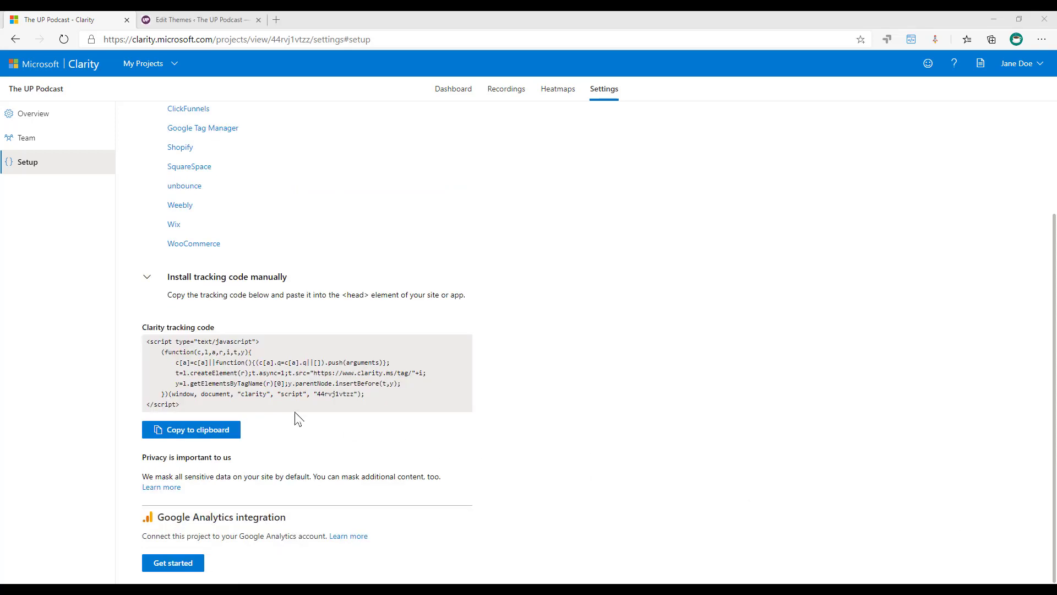
{"action": "left_click", "coordinate": [209, 435]}
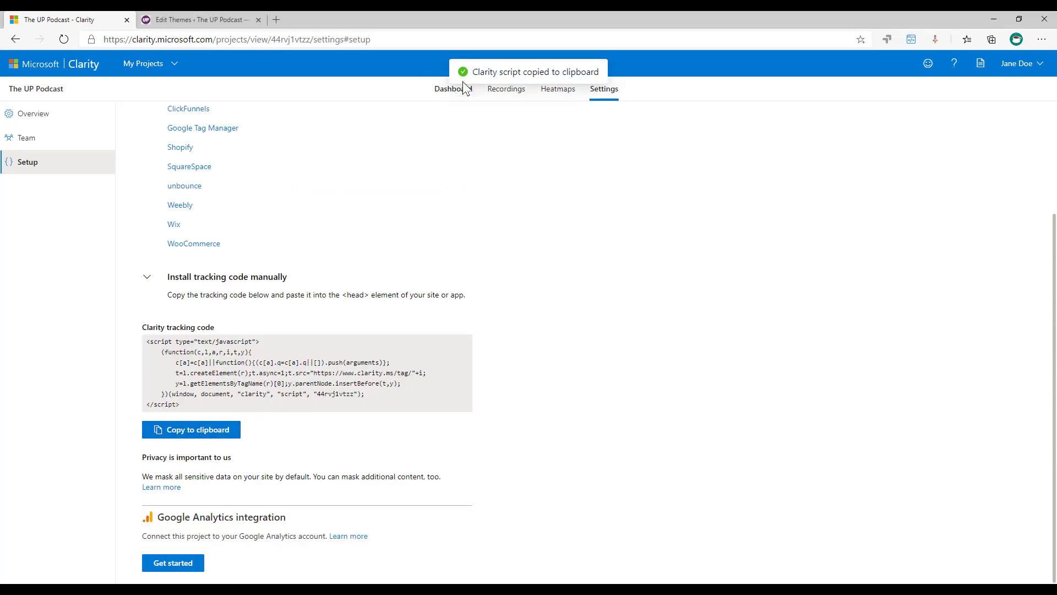
{"action": "left_click", "coordinate": [195, 20]}
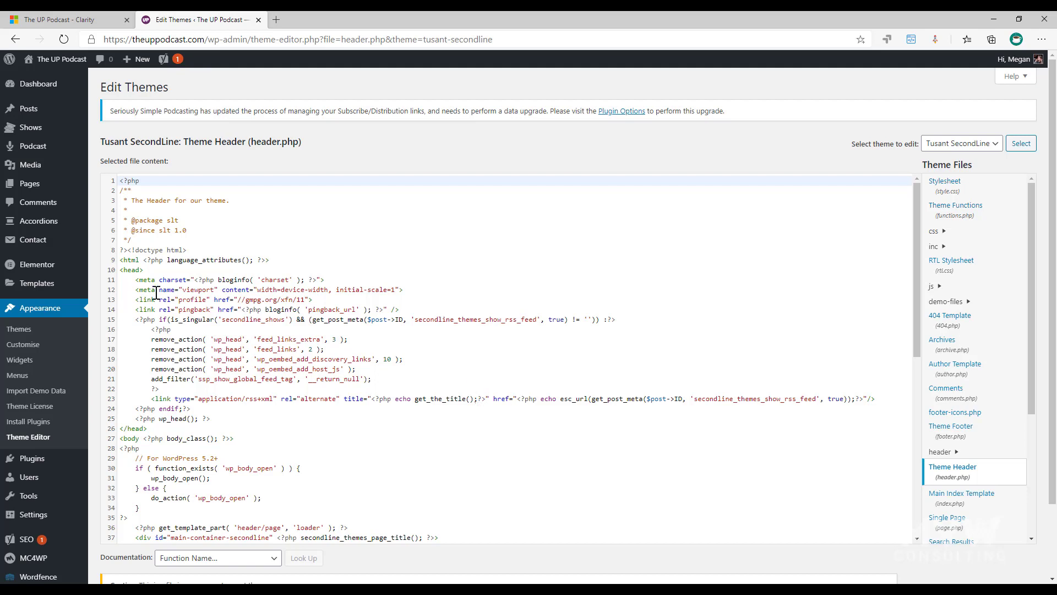
Locate the opening <head> tag on line 10 and closing </head> on line 26 in header.php.
{"action": "left_click", "coordinate": [240, 416]}
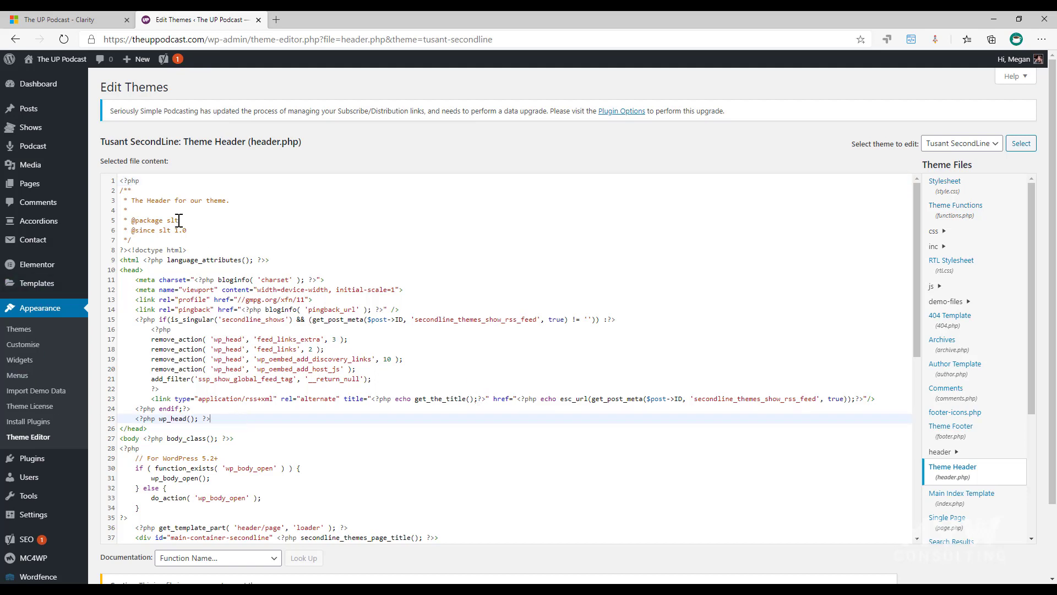
{"action": "left_click_drag", "start_coordinate": [120, 270], "coordinate": [149, 269]}
{"action": "left_click_drag", "start_coordinate": [147, 429], "coordinate": [119, 429]}
{"action": "left_click_drag", "start_coordinate": [144, 269], "coordinate": [121, 270]}
{"action": "left_click", "coordinate": [124, 269]}
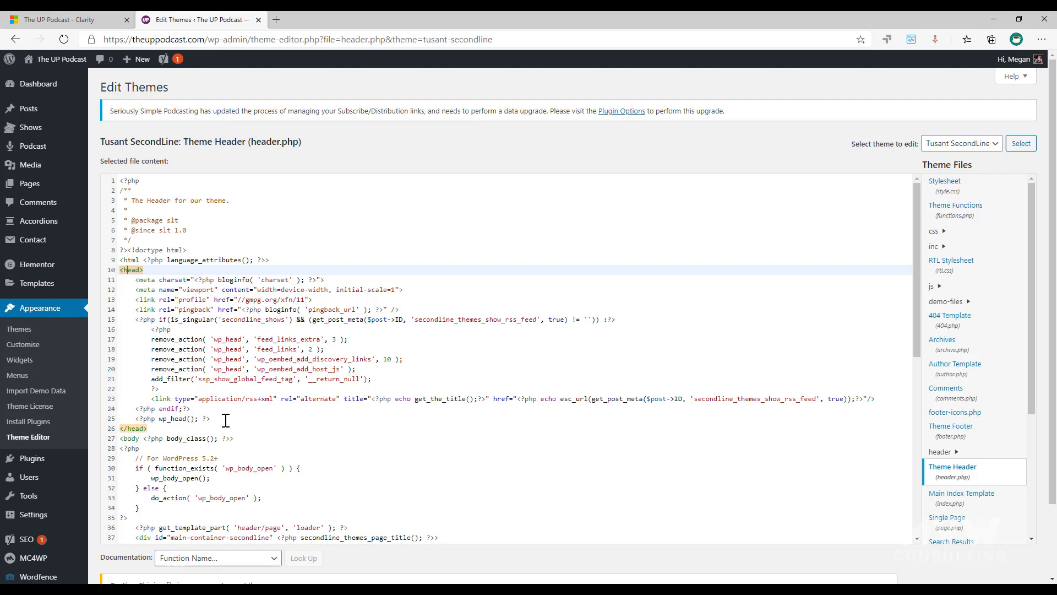
Add '<!-- START OF CLARITY CODE -->' and '<!-- END OF CLARITY CODE -->' comments after line 14.
{"action": "left_click", "coordinate": [437, 305]}
{"action": "key", "text": "Return"}
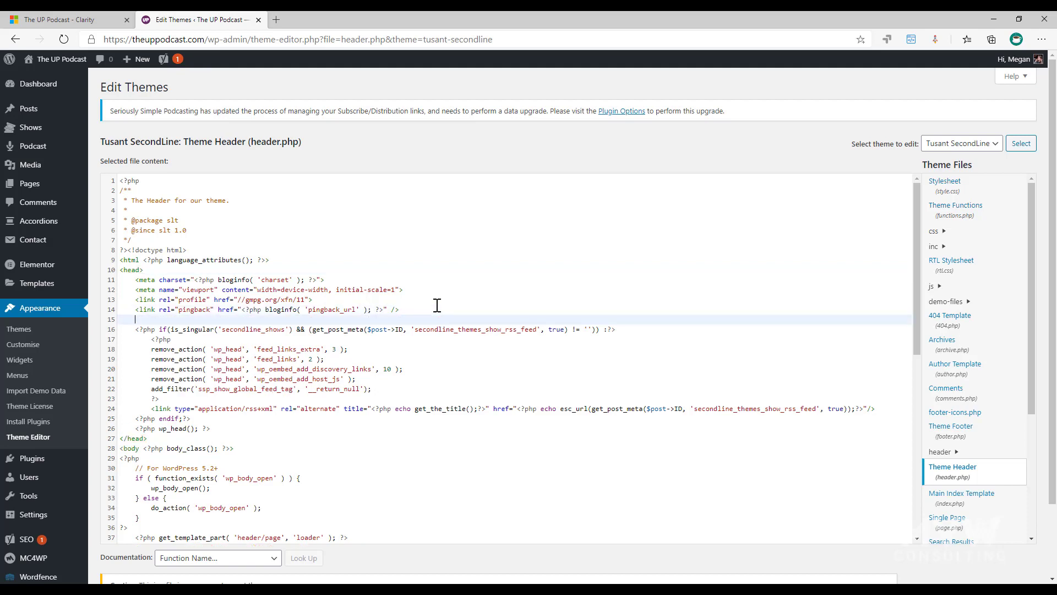
{"action": "type", "text": "<!-- START OF CLARITY CODE -->"}
{"action": "key", "text": "Return"}
{"action": "type", "text": "<!"}
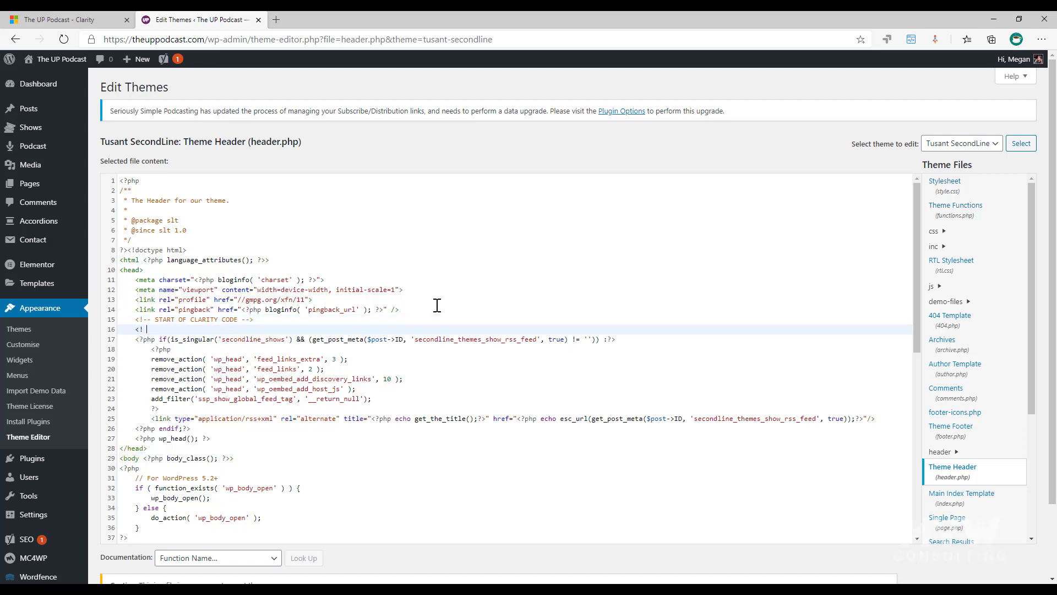
{"action": "type", "text": "-- END OF CLARITY CODE -->"}
{"action": "left_click", "coordinate": [290, 319]}
{"action": "key", "text": "Return"}
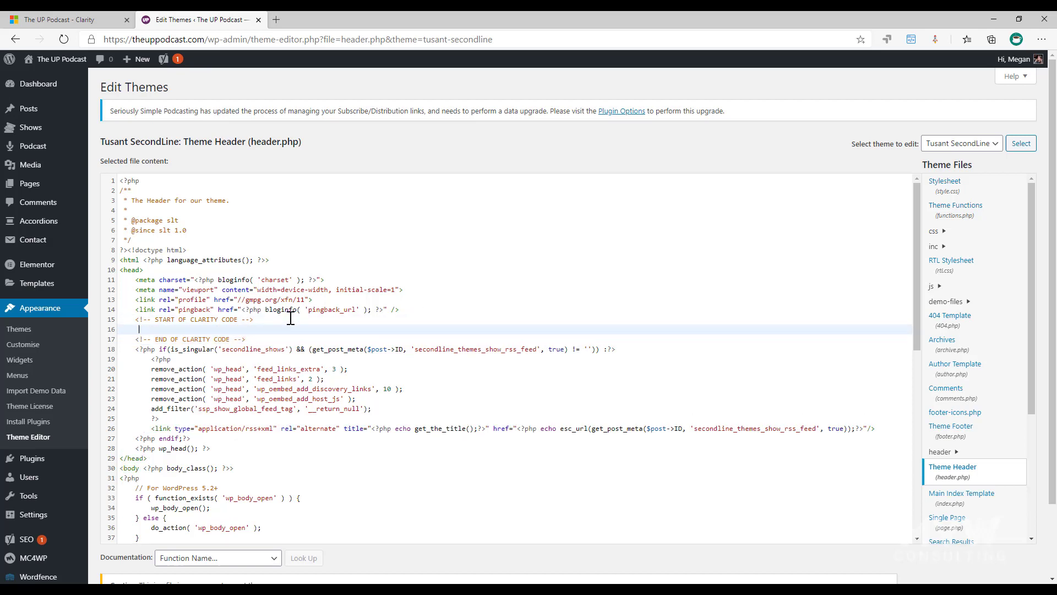
Paste the Clarity tracking script between the two comment markers.
{"action": "left_click", "coordinate": [59, 19]}
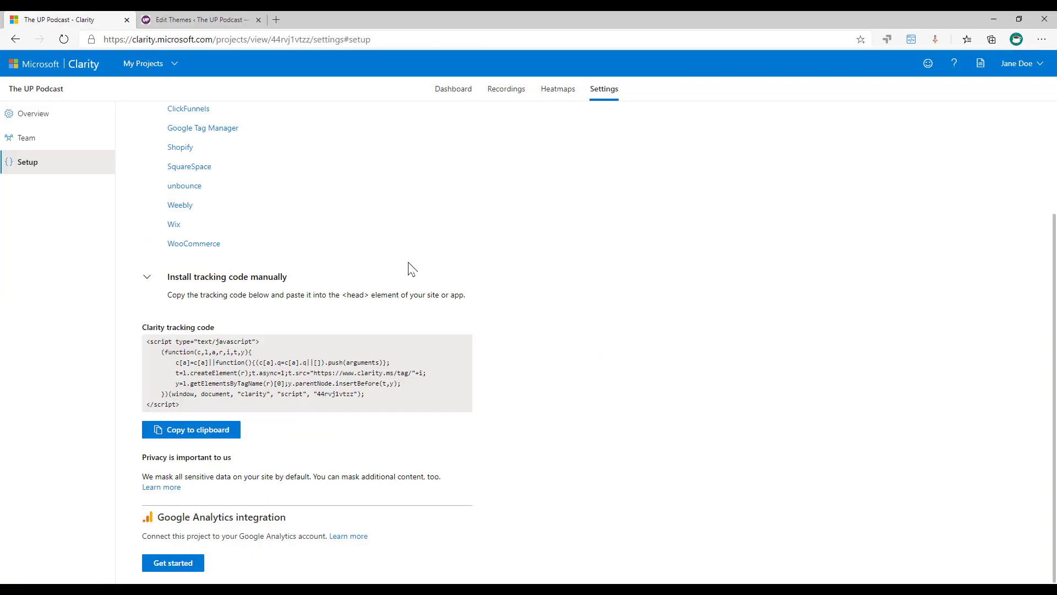
{"action": "left_click", "coordinate": [216, 431]}
{"action": "left_click", "coordinate": [210, 19]}
{"action": "key", "text": "ctrl+v"}
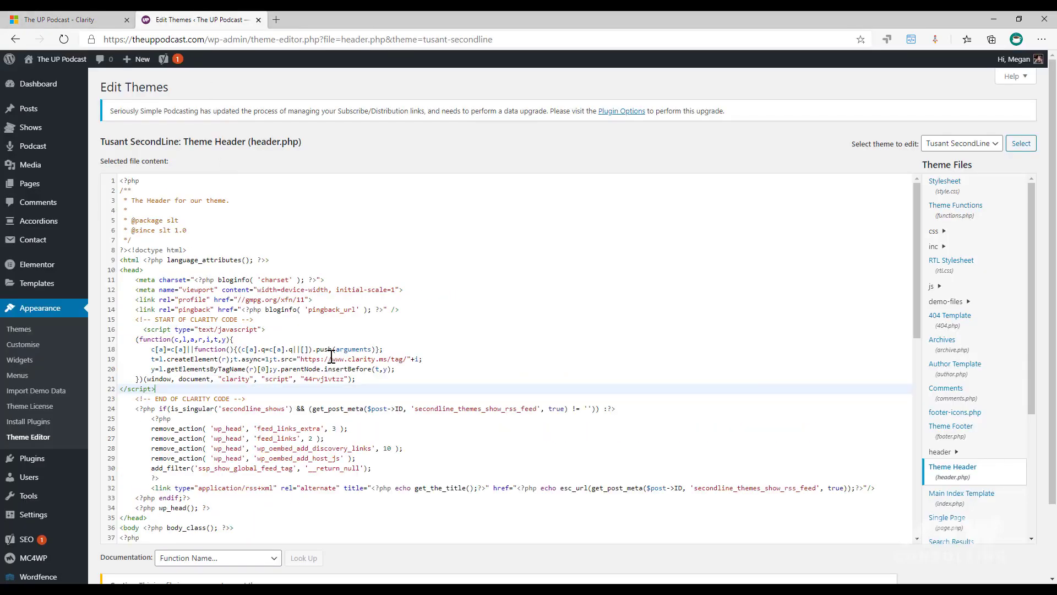
Delete the pasted script together with both comment markers from the header.
{"action": "left_click_drag", "start_coordinate": [187, 387], "coordinate": [113, 331]}
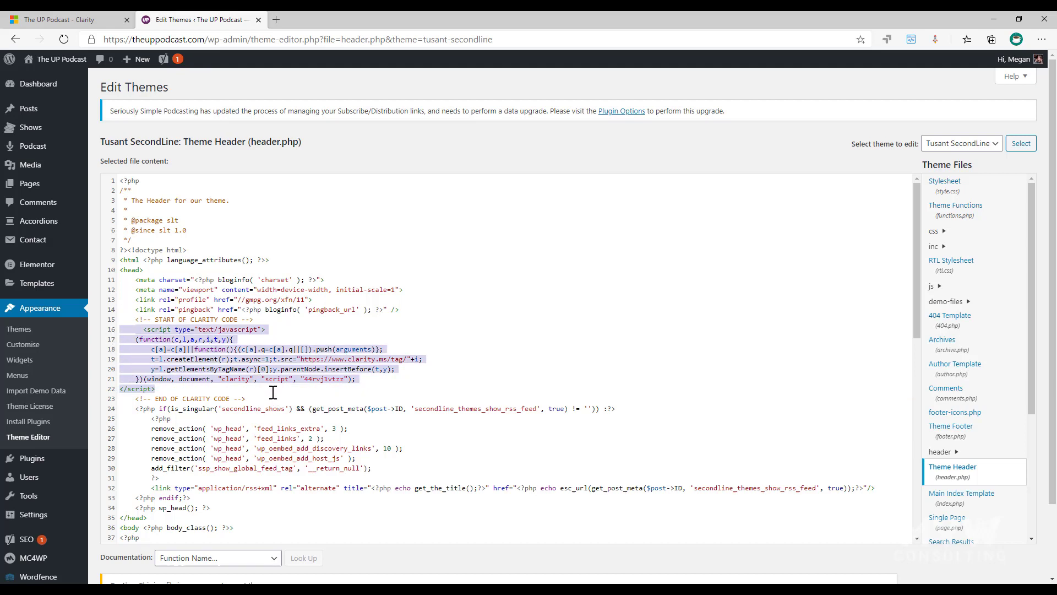
{"action": "left_click_drag", "start_coordinate": [273, 396], "coordinate": [53, 330]}
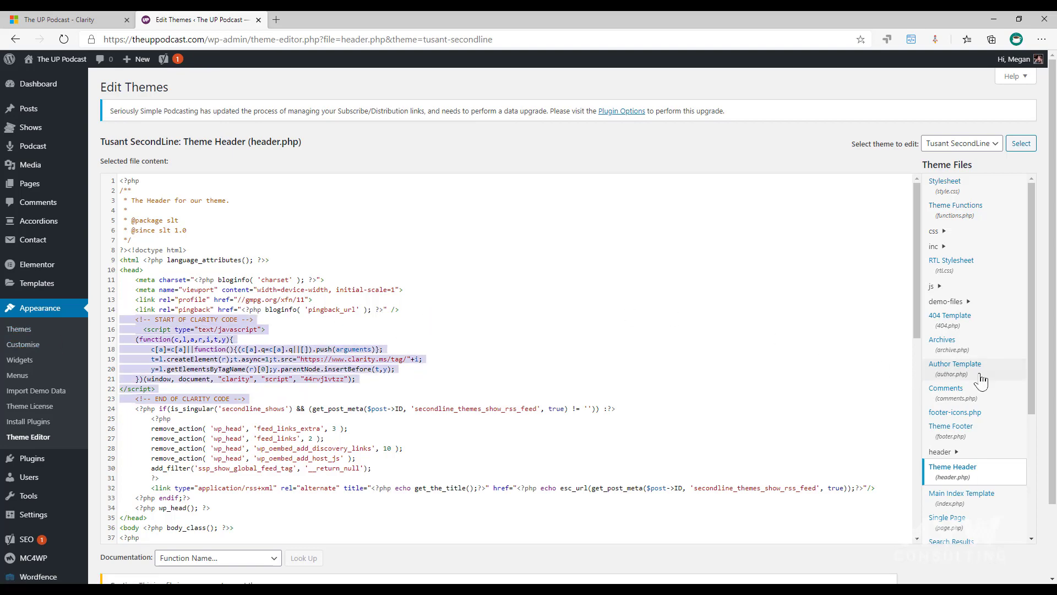
{"action": "key", "text": "Delete"}
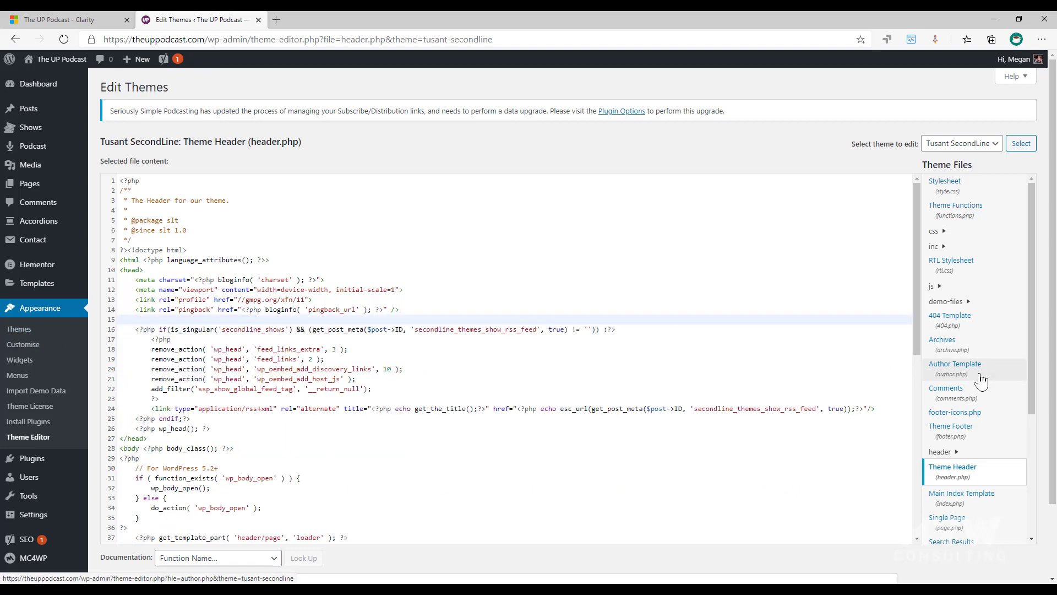
{"action": "scroll", "coordinate": [980, 380], "scroll_direction": "down", "scroll_amount": 1}
Scroll the Clarity Setup page to the top and bring the Google Tag Manager window forward.
{"action": "left_click", "coordinate": [62, 18]}
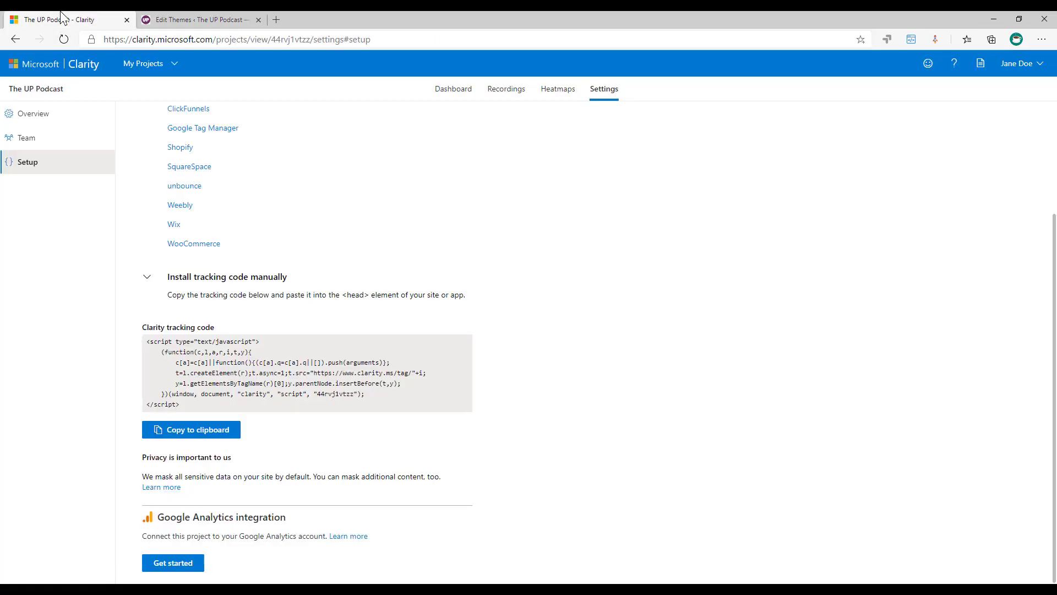
{"action": "scroll", "coordinate": [583, 304], "scroll_direction": "up", "scroll_amount": 3}
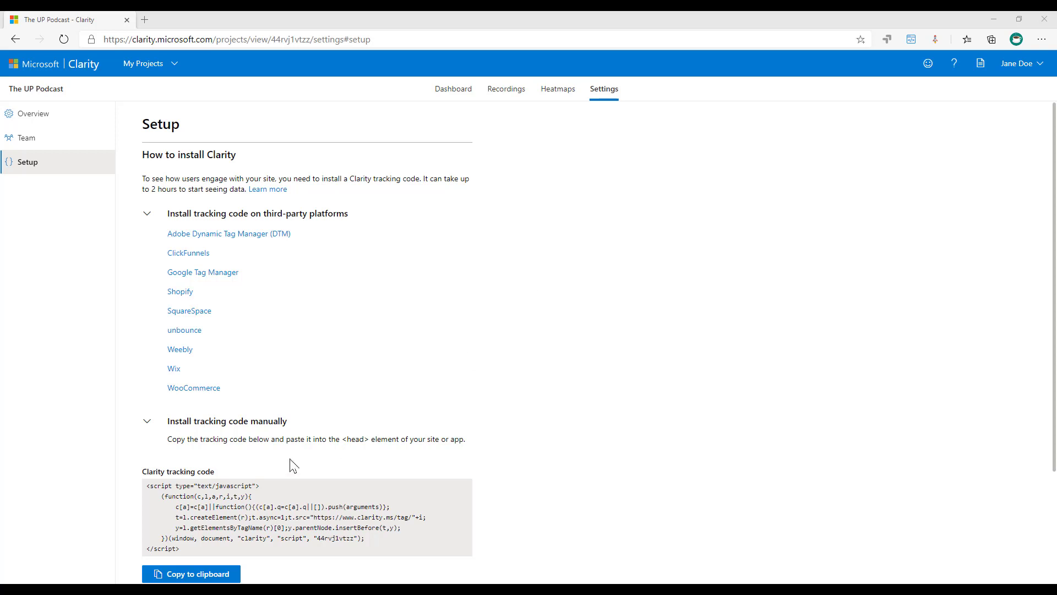
{"action": "mouse_move", "coordinate": [118, 587]}
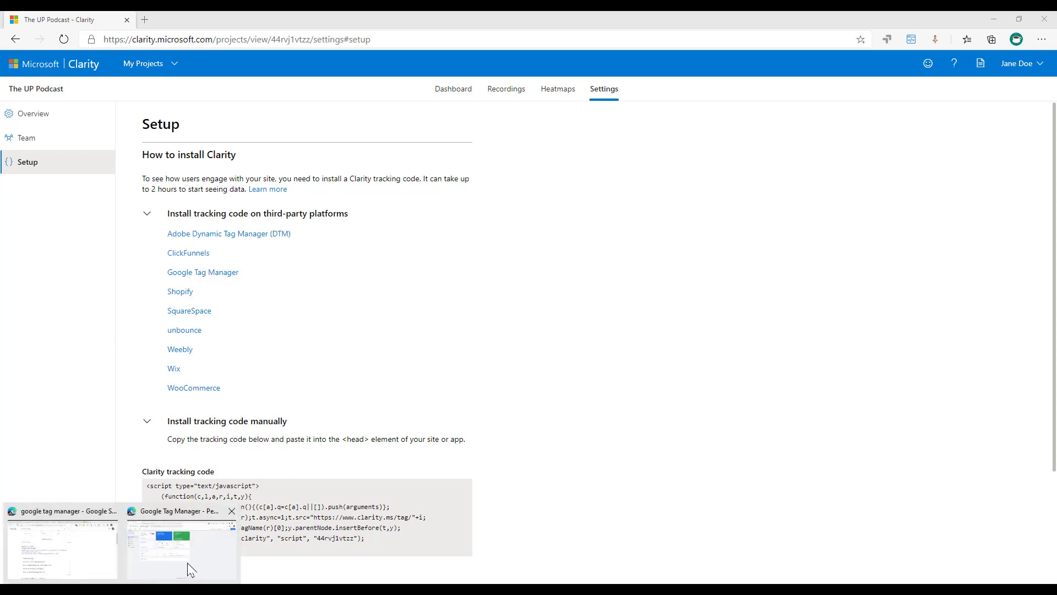
{"action": "left_click", "coordinate": [190, 567]}
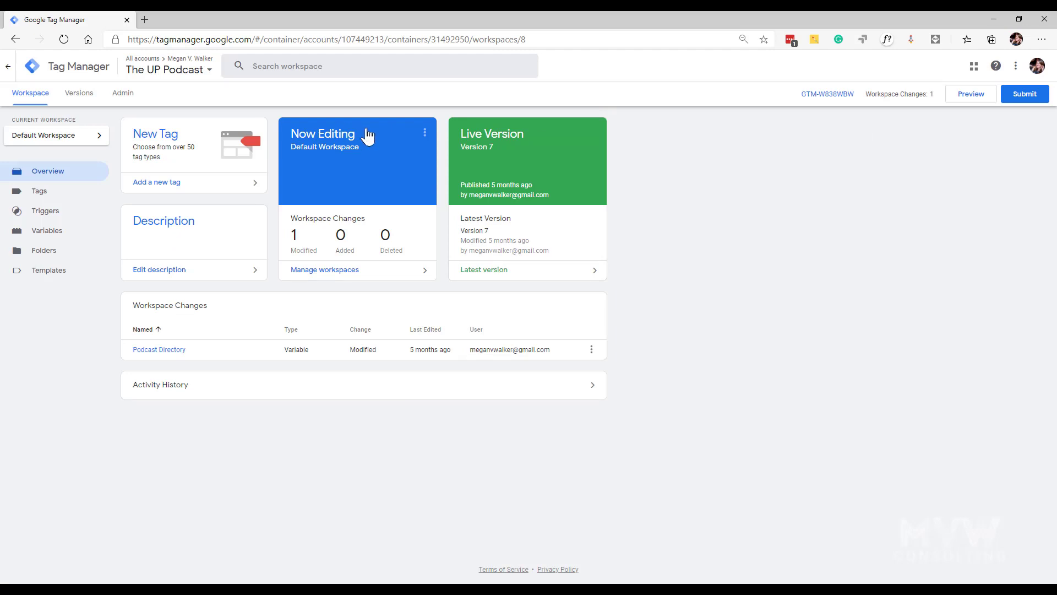
Add a new tag under Tags, rename Untitled Tag to 'Microsoft Clarity', and set type Custom HTML.
{"action": "left_click", "coordinate": [41, 193]}
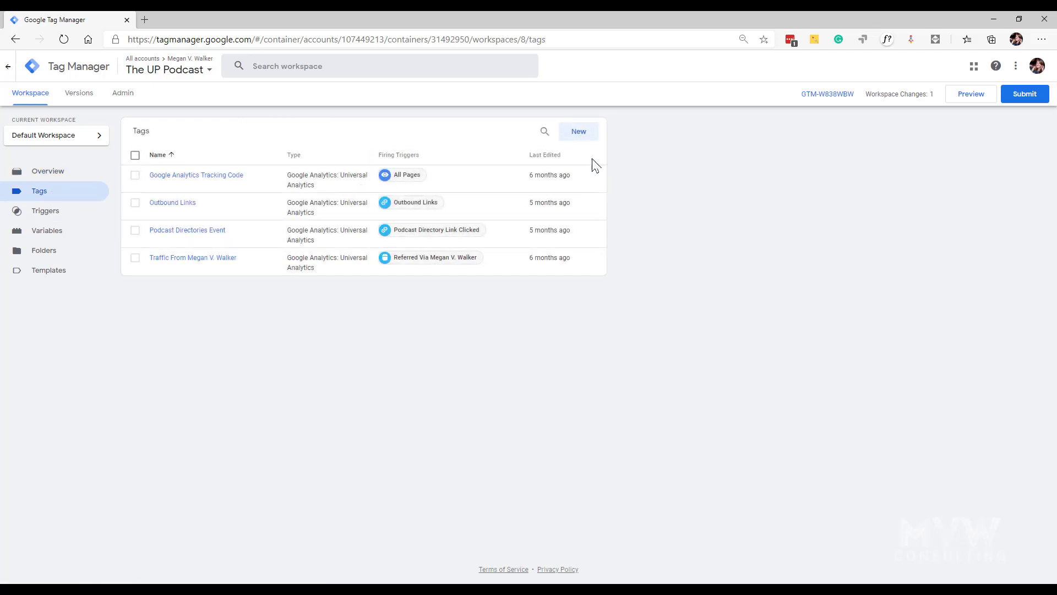
{"action": "left_click", "coordinate": [578, 131]}
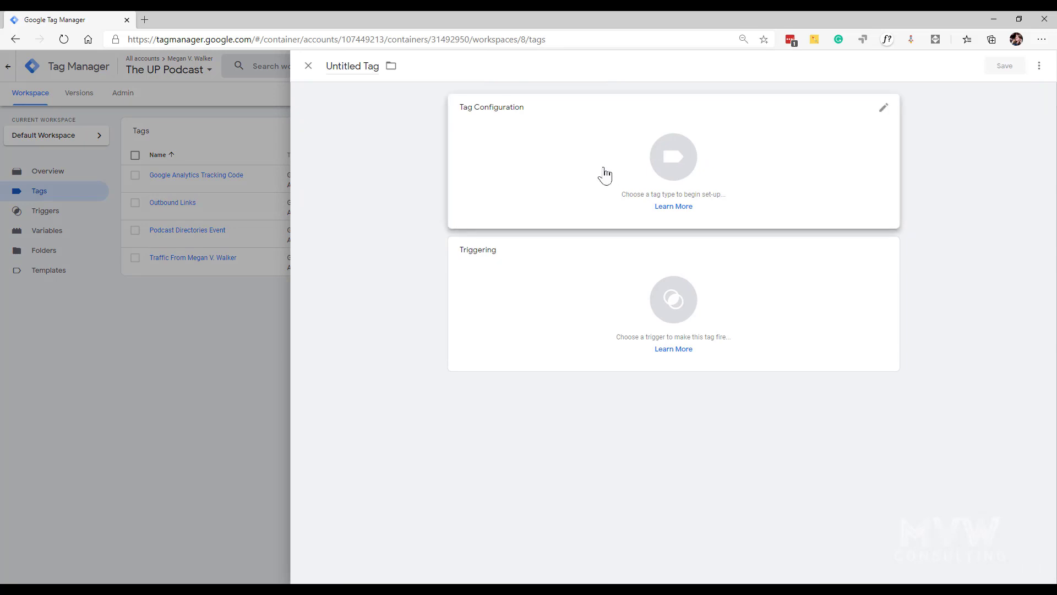
{"action": "double_click", "coordinate": [352, 64]}
{"action": "key", "text": "Delete"}
{"action": "key", "text": "Delete"}
{"action": "key", "text": "Delete"}
{"action": "key", "text": "Delete"}
{"action": "key", "text": "Delete"}
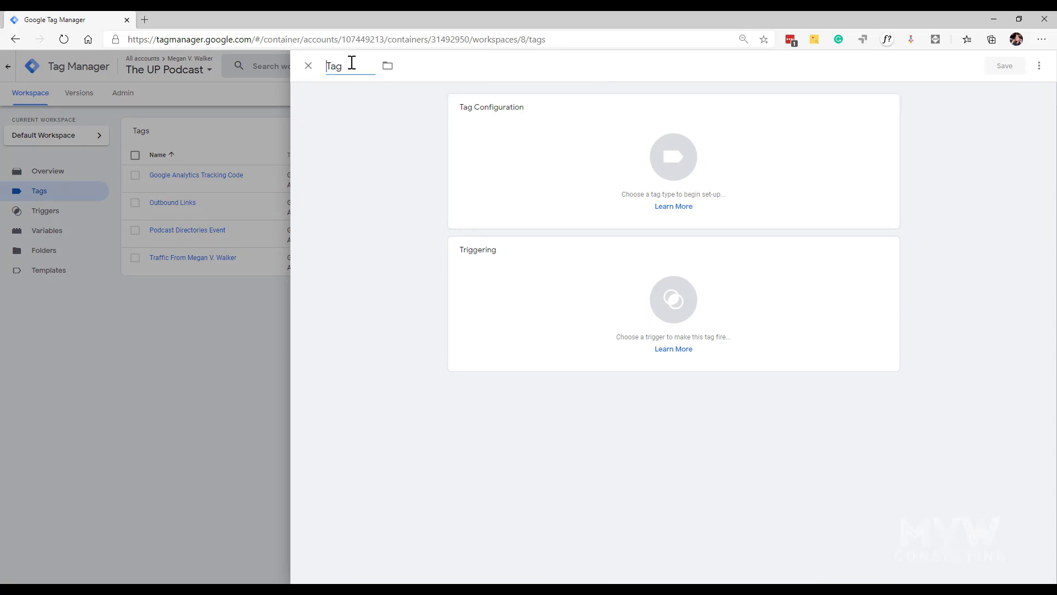
{"action": "type", "text": "Microsoft Clarity"}
{"action": "left_click", "coordinate": [883, 110]}
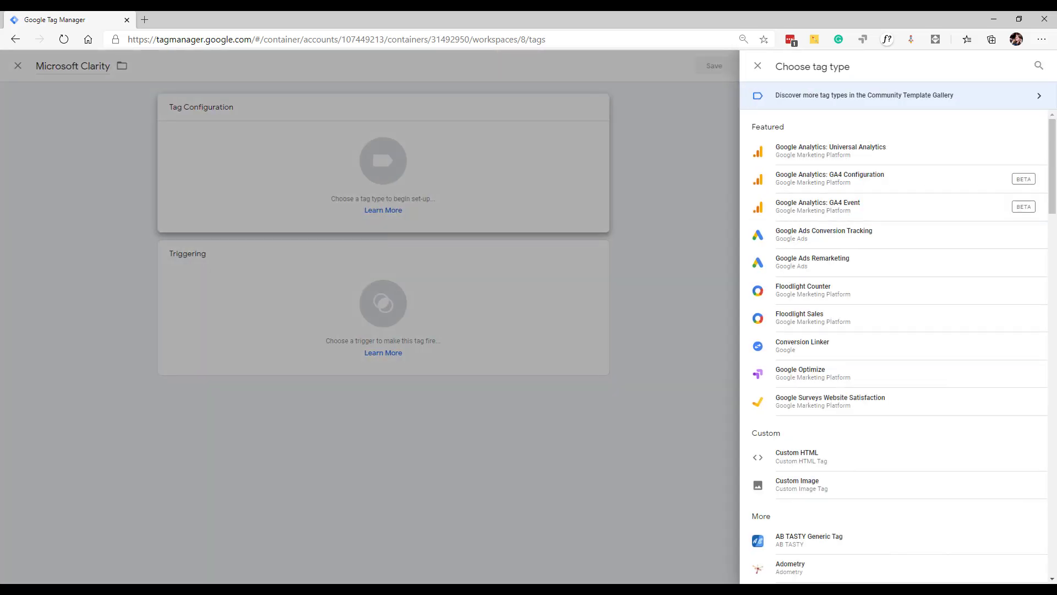
{"action": "left_click", "coordinate": [817, 460]}
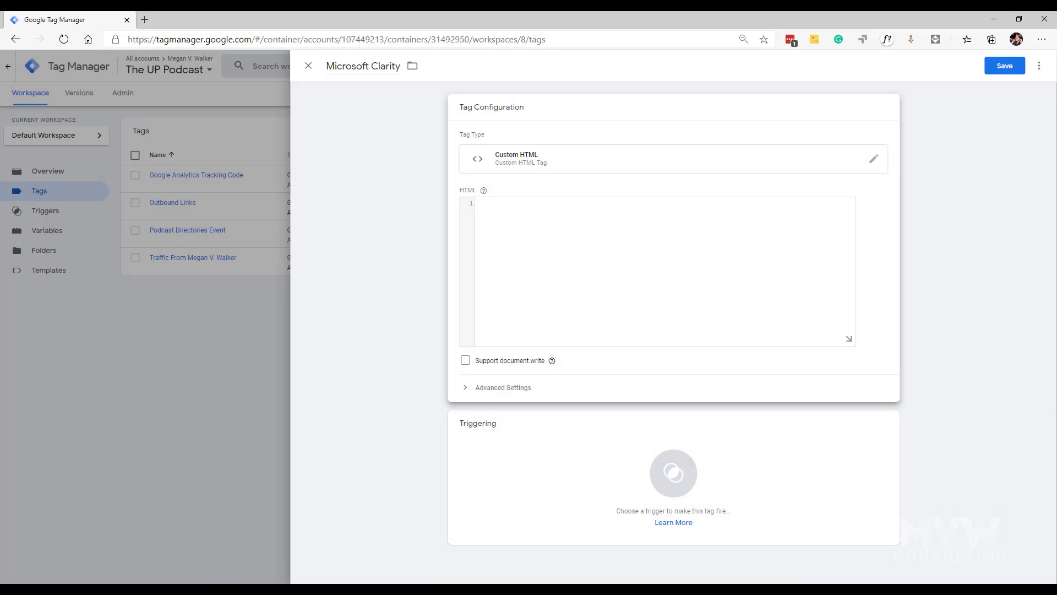
Paste the Clarity tracking code into the tag's HTML box and save it without a trigger.
{"action": "left_click", "coordinate": [67, 573]}
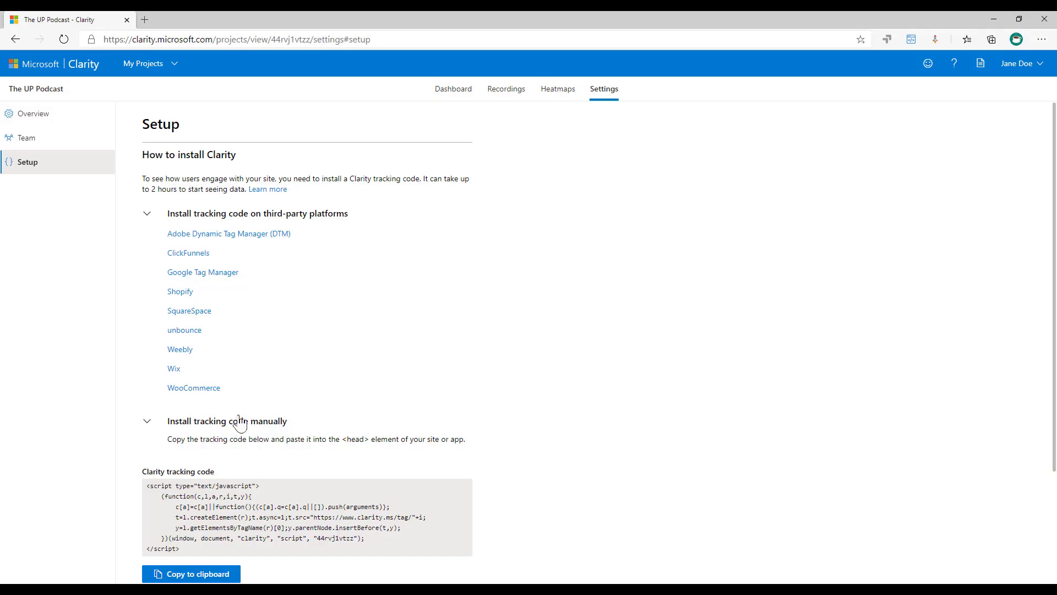
{"action": "left_click_drag", "start_coordinate": [198, 550], "coordinate": [142, 484]}
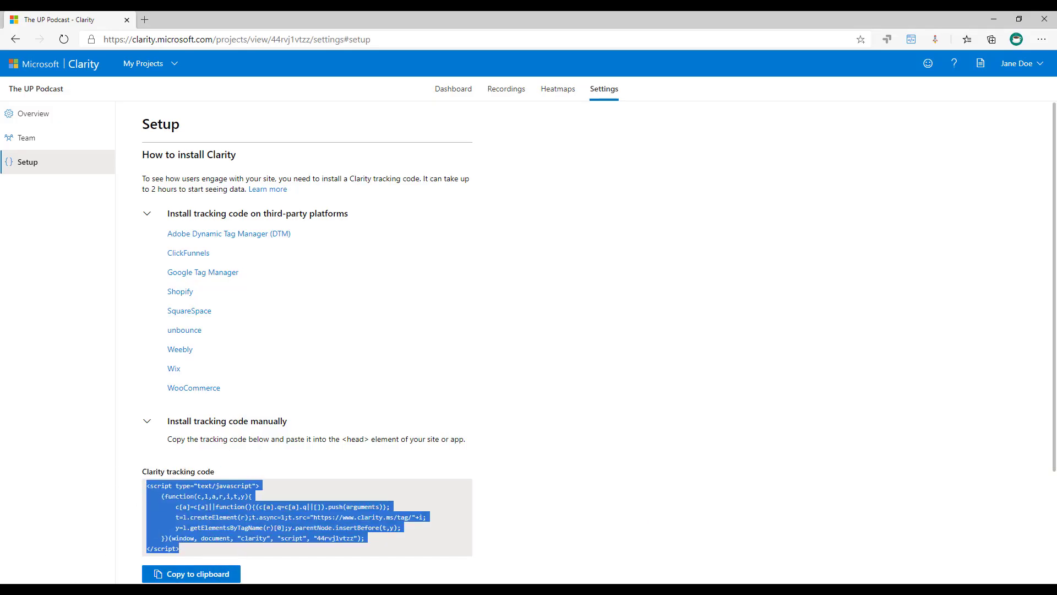
{"action": "left_click", "coordinate": [182, 550]}
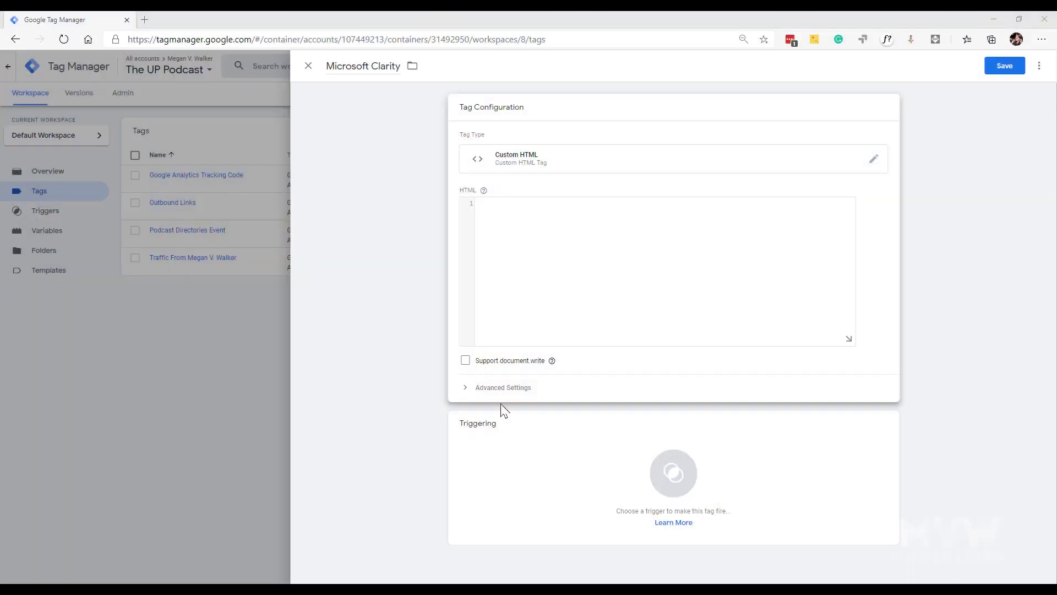
{"action": "key", "text": "ctrl+v"}
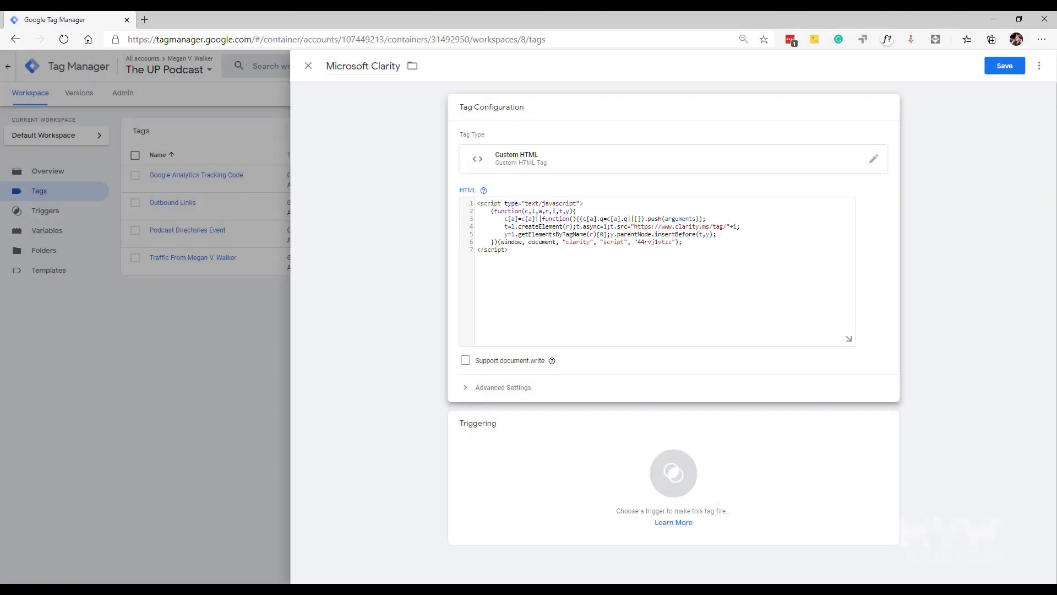
{"action": "left_click", "coordinate": [1004, 66]}
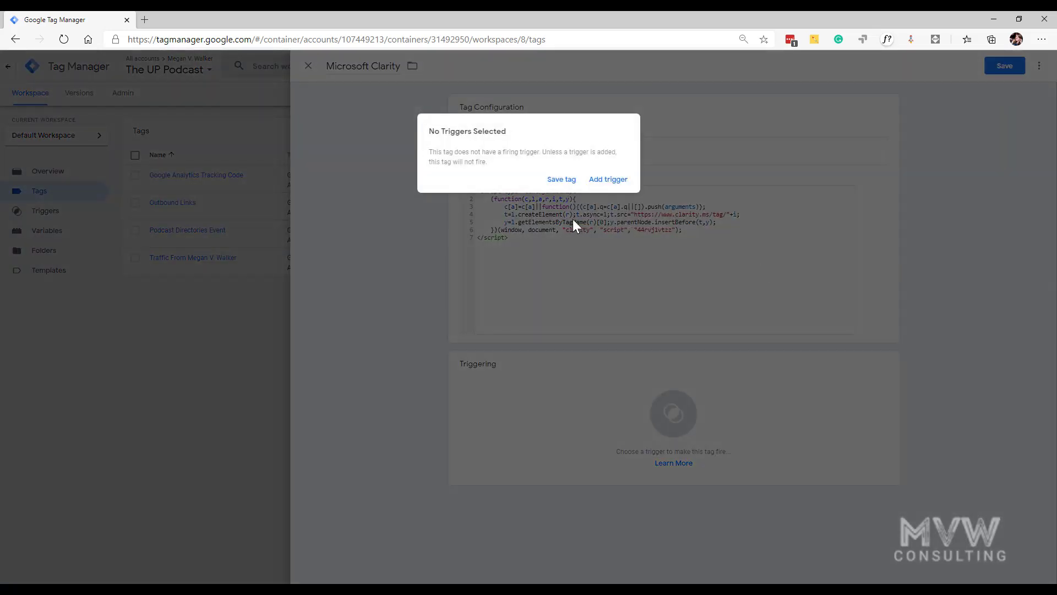
{"action": "left_click", "coordinate": [562, 179]}
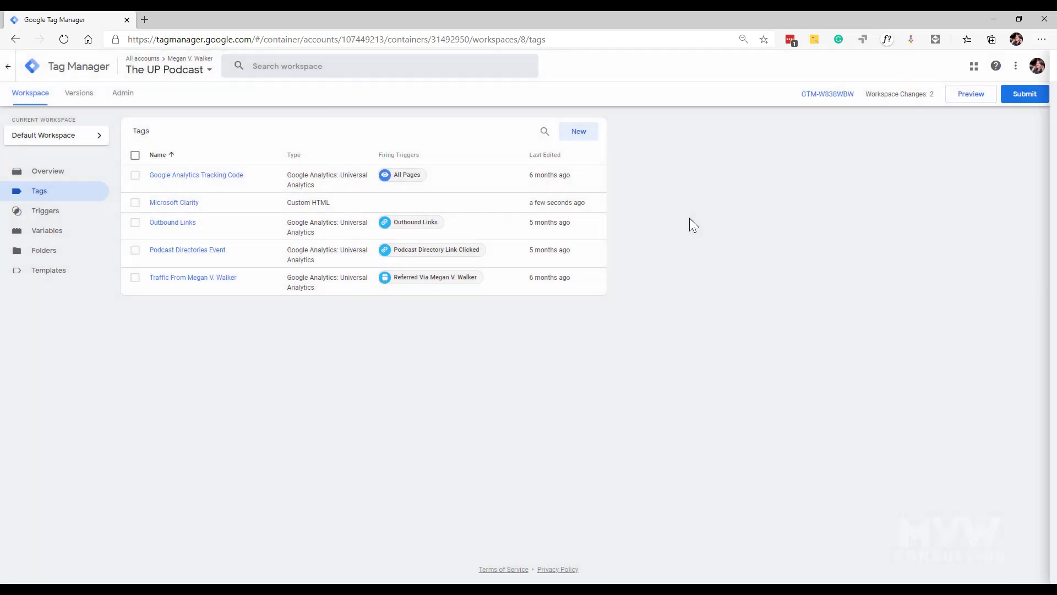
Set the Microsoft Clarity tag's trigger to All Pages and save the tag.
{"action": "left_click", "coordinate": [197, 203]}
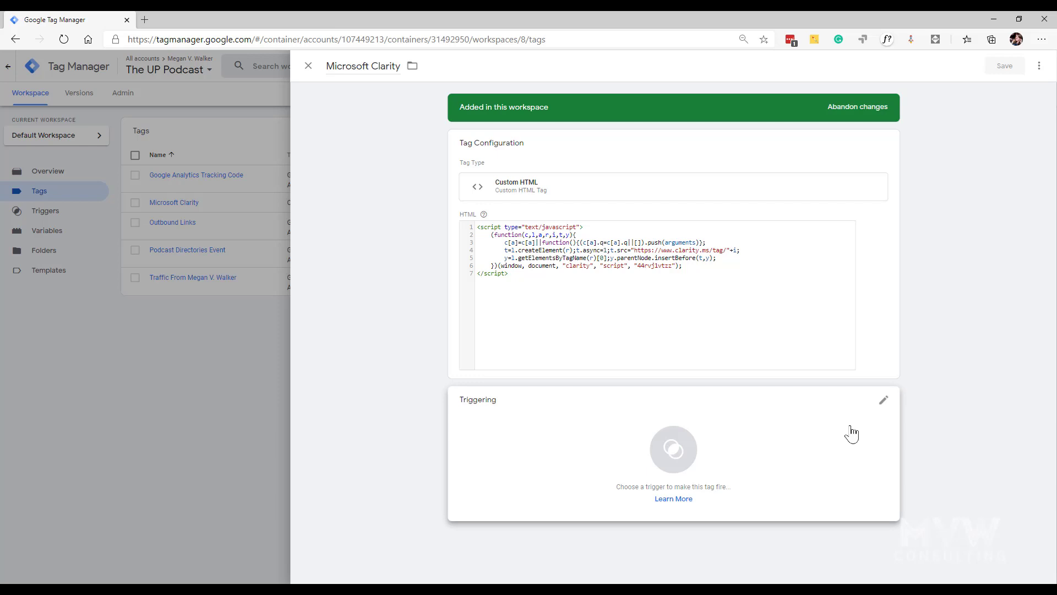
{"action": "left_click", "coordinate": [884, 400]}
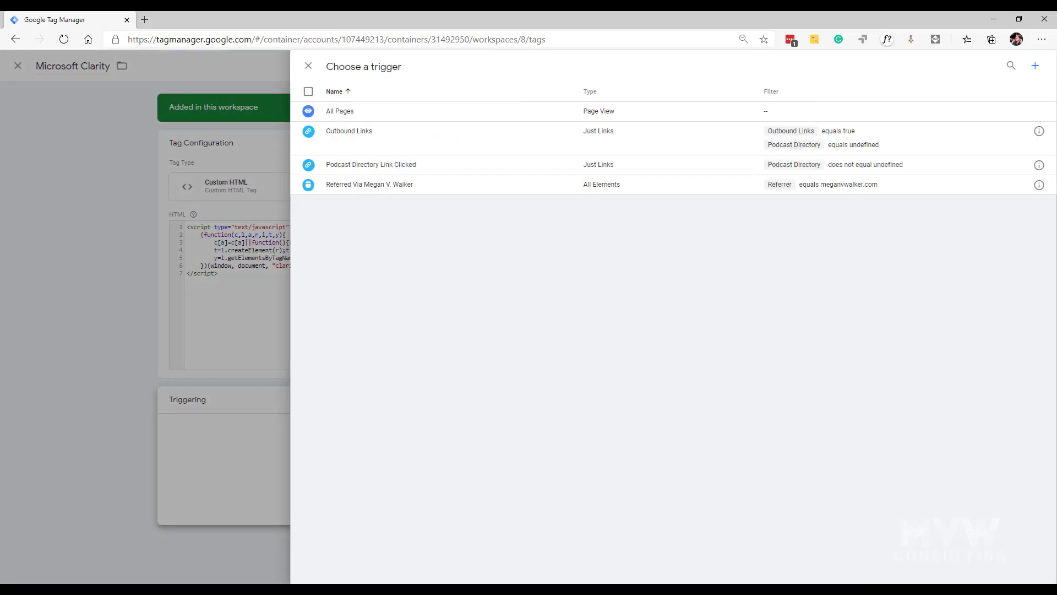
{"action": "left_click", "coordinate": [342, 113]}
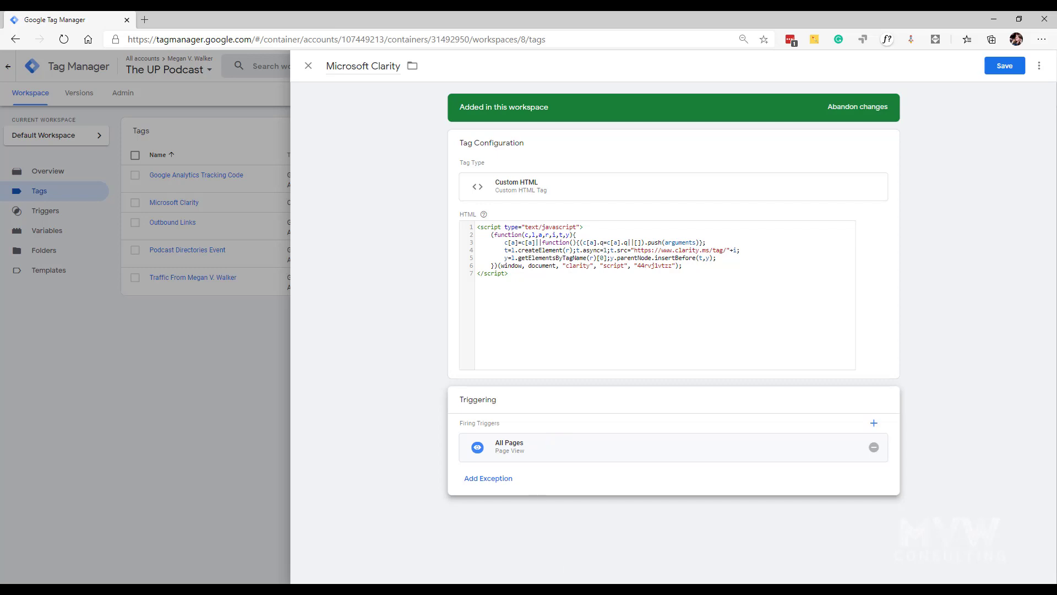
{"action": "left_click", "coordinate": [997, 68]}
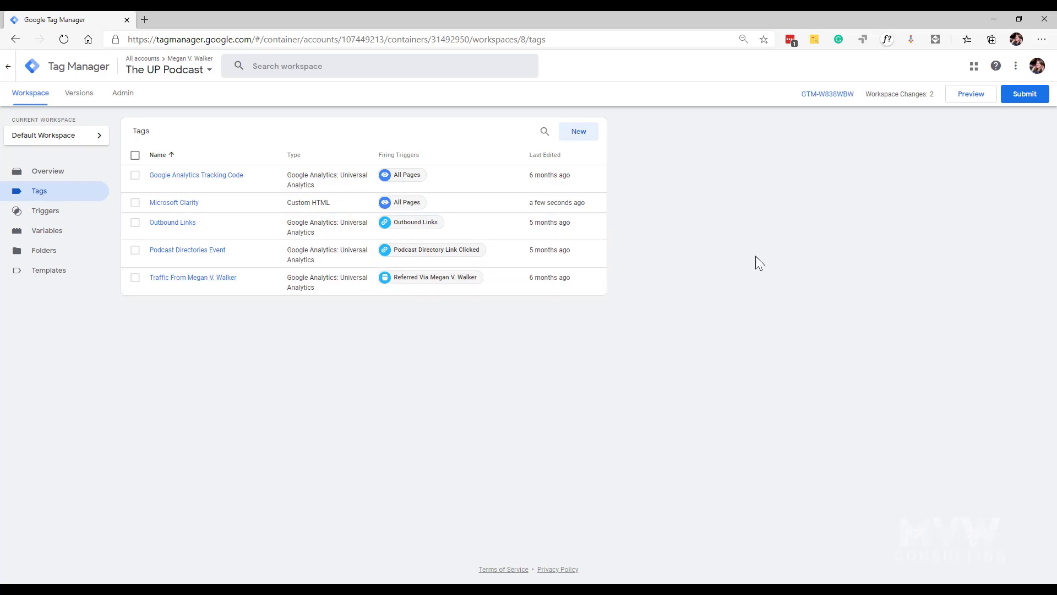
{"action": "left_click", "coordinate": [994, 19]}
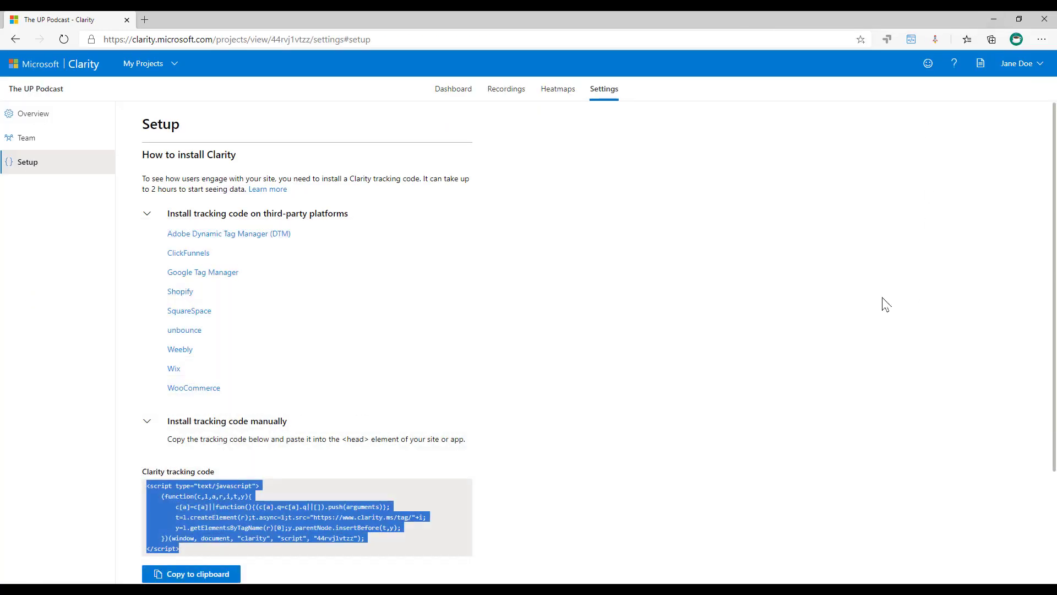
{"action": "left_click", "coordinate": [628, 377]}
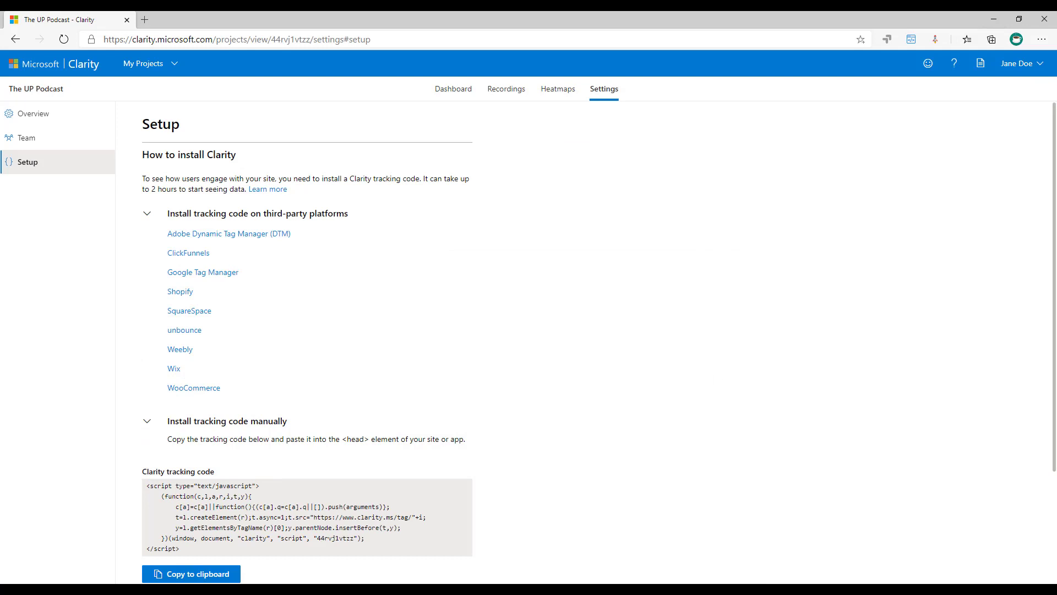